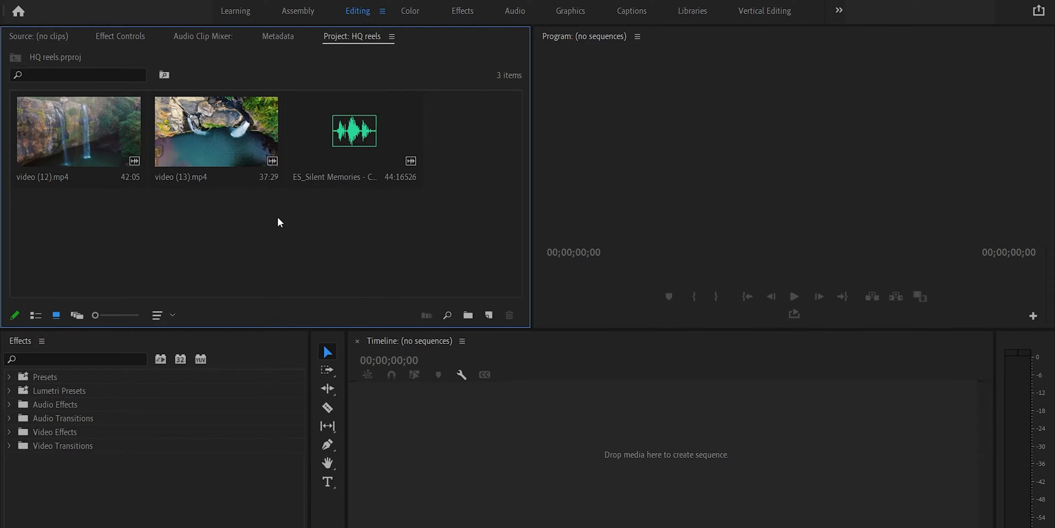
Start a new sequence from the DSLR 1080p30 settings with a frame size of 1080 horizontal by 1920 vertical
right_click(274, 225)
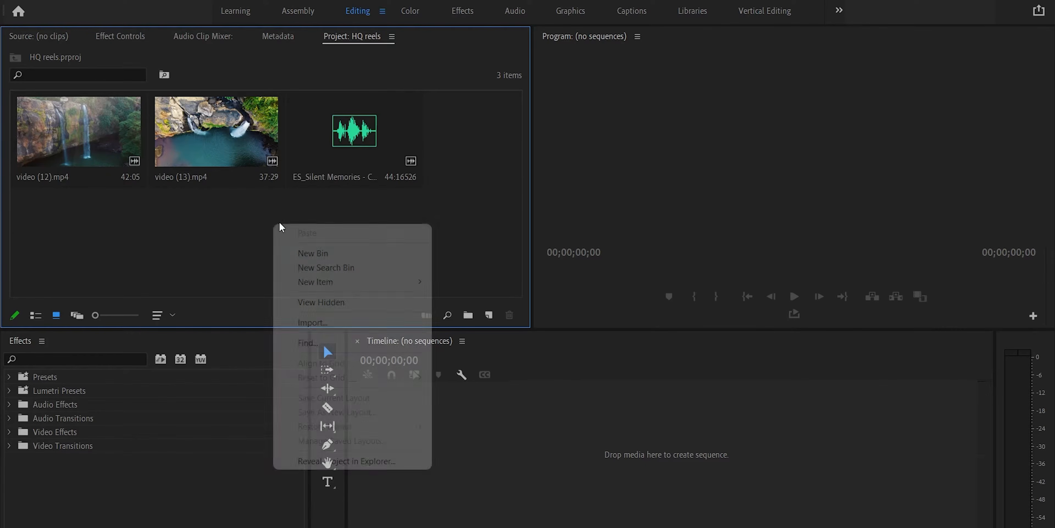
mouse_move(369, 282)
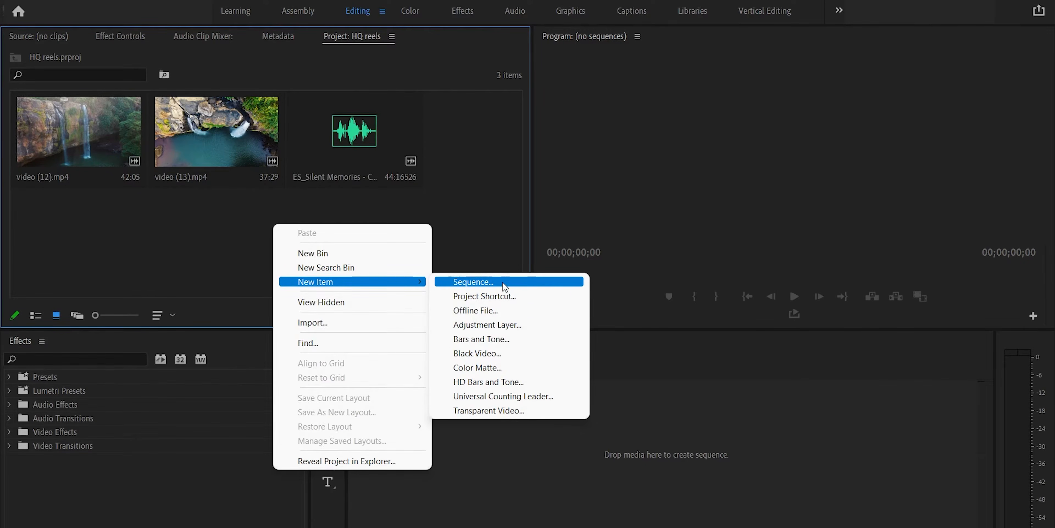
left_click(502, 280)
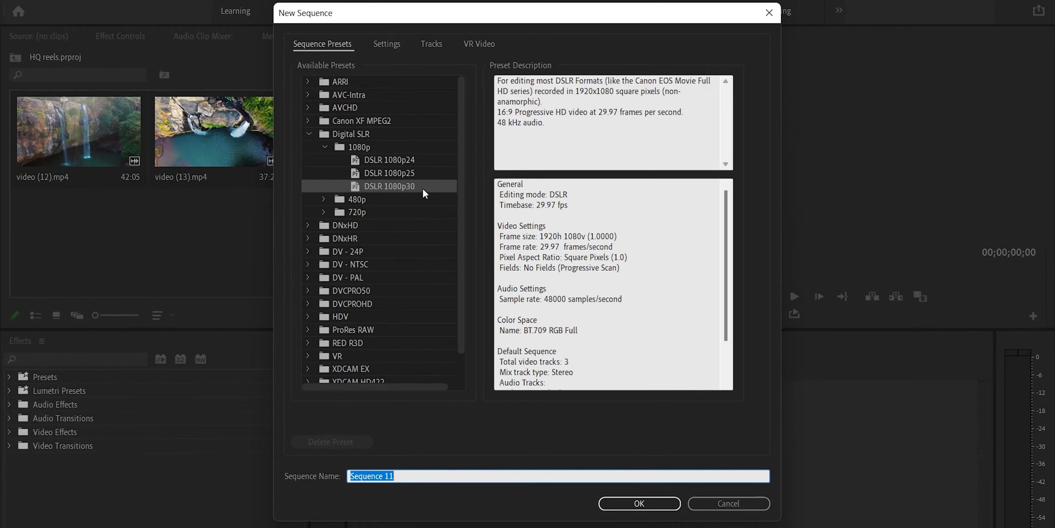
left_click(384, 41)
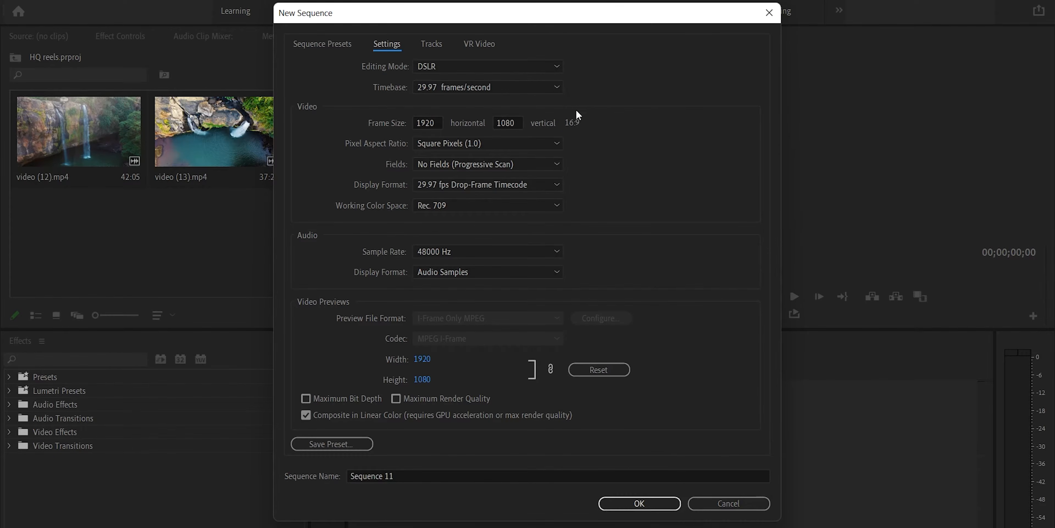
left_click(441, 124)
type("1")
key("Tab")
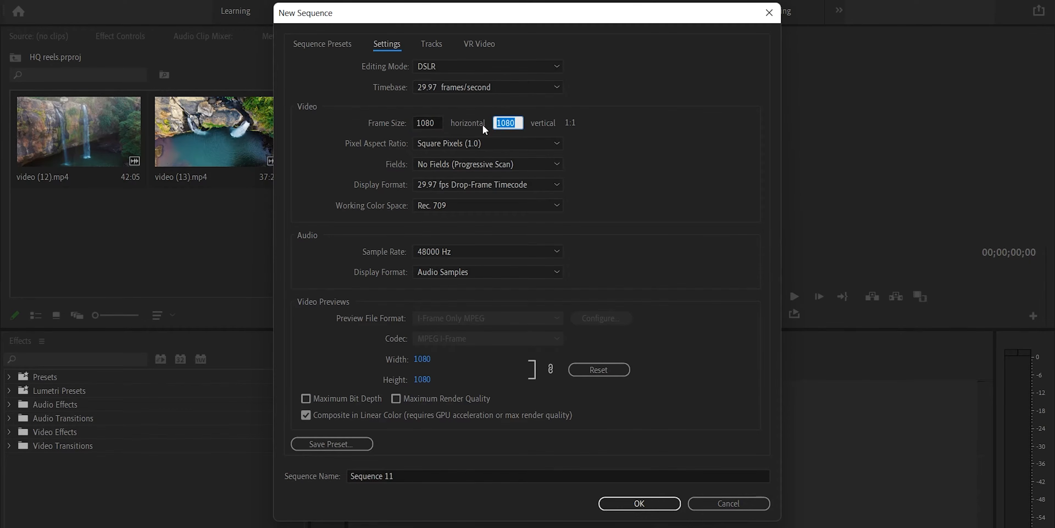
type("192")
left_click(587, 128)
Save the sequence settings as a preset named "IG REELS FHD 30FPS"
left_click(349, 444)
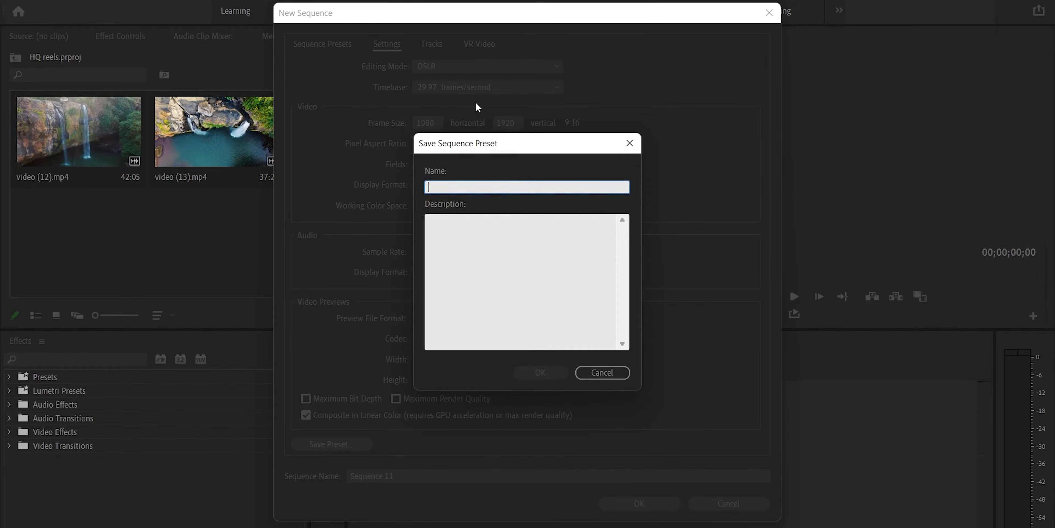
type("IG REELS FH")
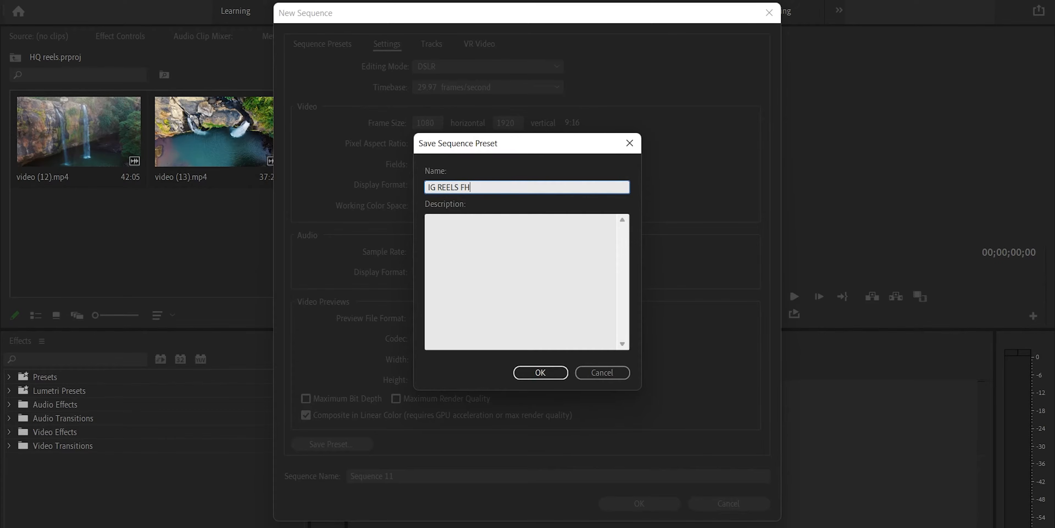
type("D 30FPS")
left_click(542, 372)
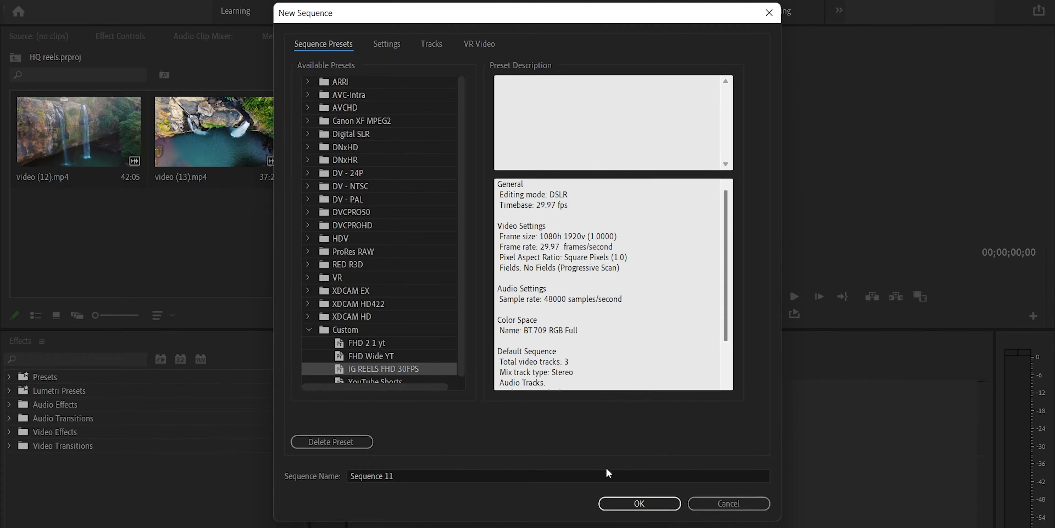
Name the sequence "ig reels" and create it from the custom preset
left_click(426, 471)
type("i")
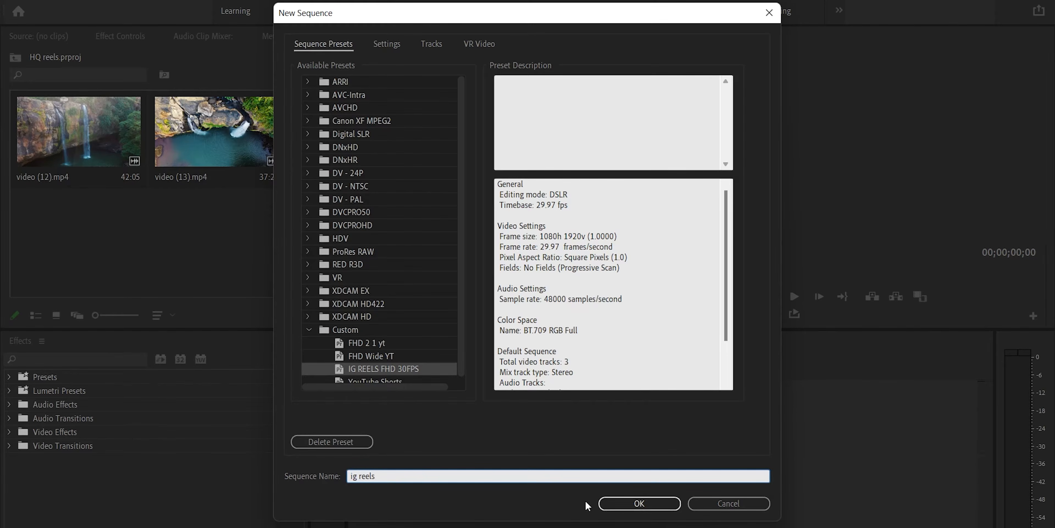
type("g reels")
left_click(652, 509)
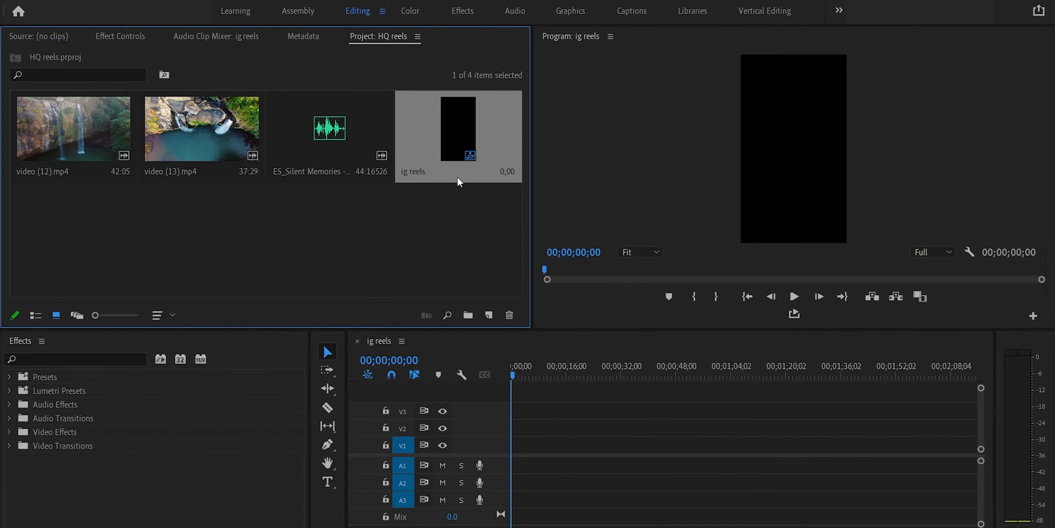
left_click(927, 370)
left_click(593, 60)
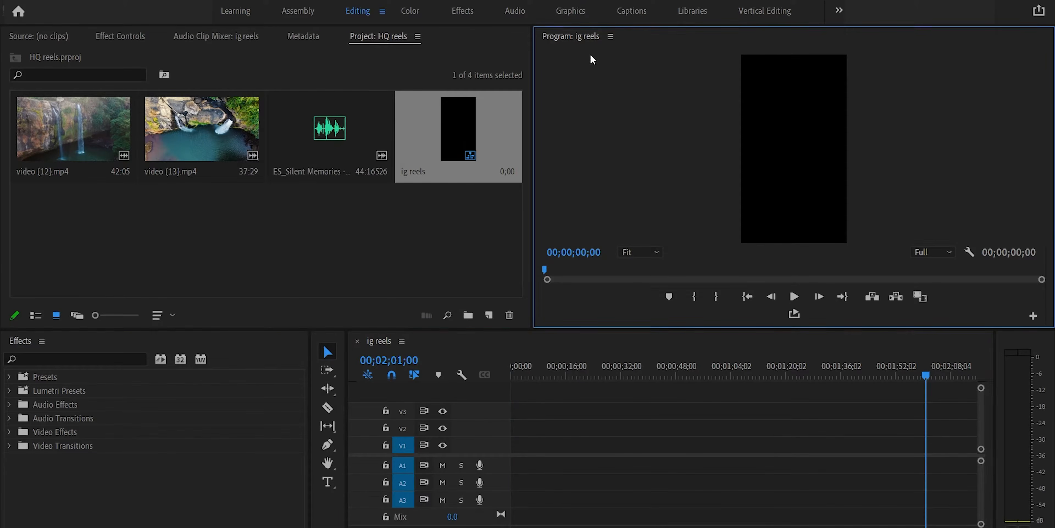
left_click(568, 403)
key("Home")
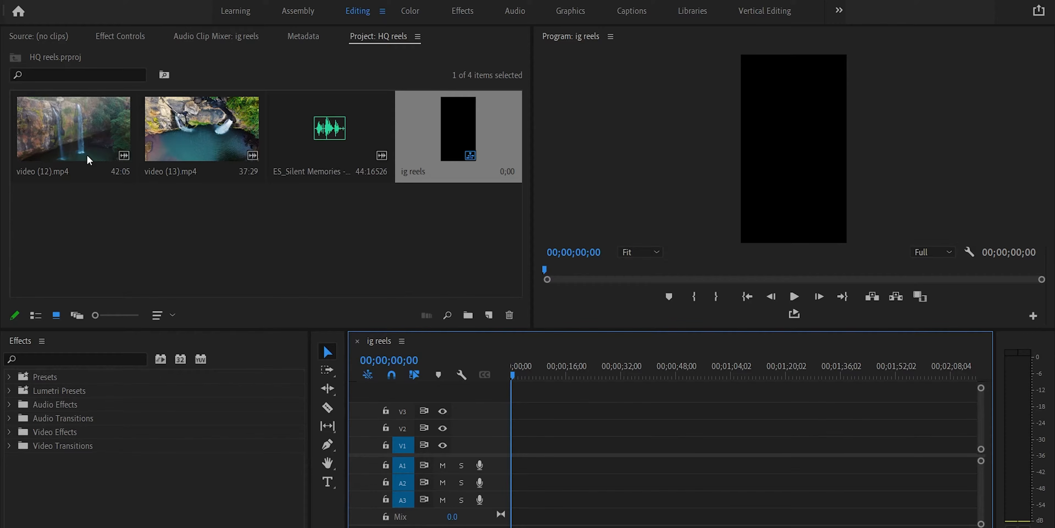
Place video (12).mp4 at the start of track V1 and reframe it with scale 189 and position 384, 953
left_click_drag(76, 133, 511, 451)
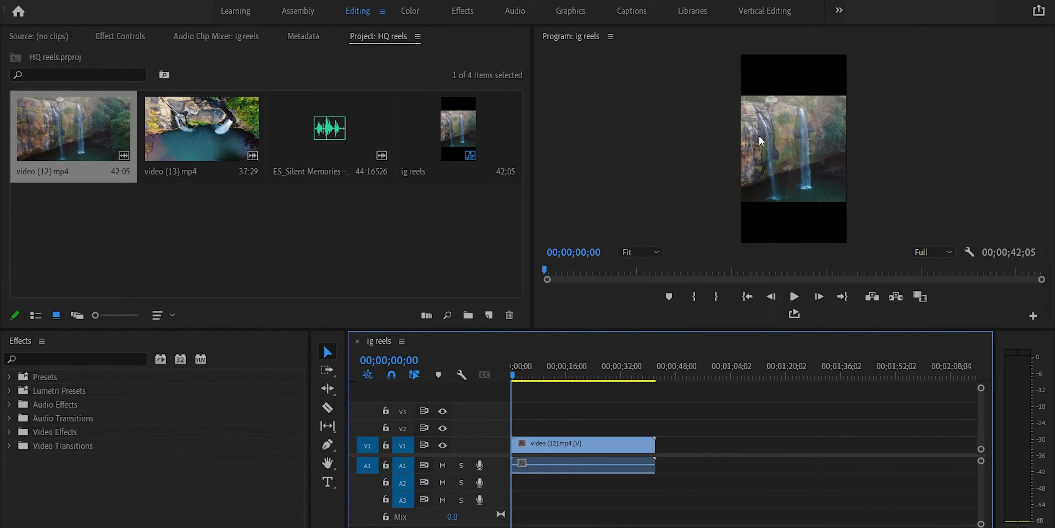
left_click(573, 451)
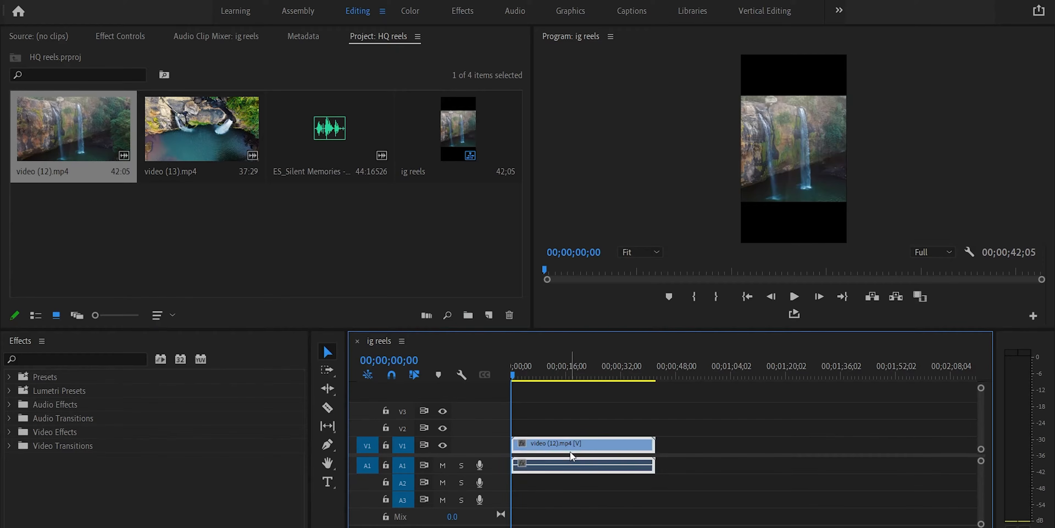
left_click(111, 37)
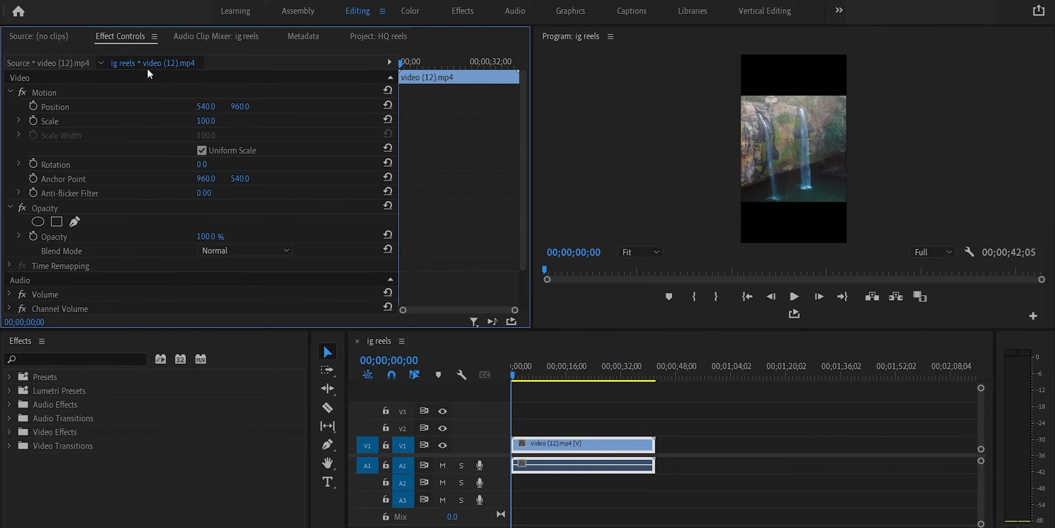
left_click_drag(206, 121, 203, 121)
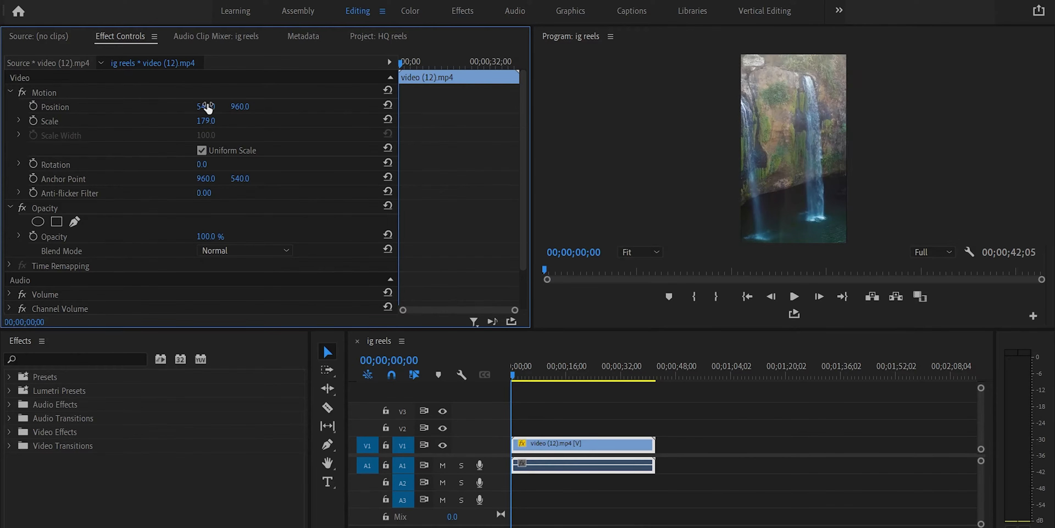
left_click_drag(208, 107, 141, 106)
left_click_drag(261, 109, 222, 109)
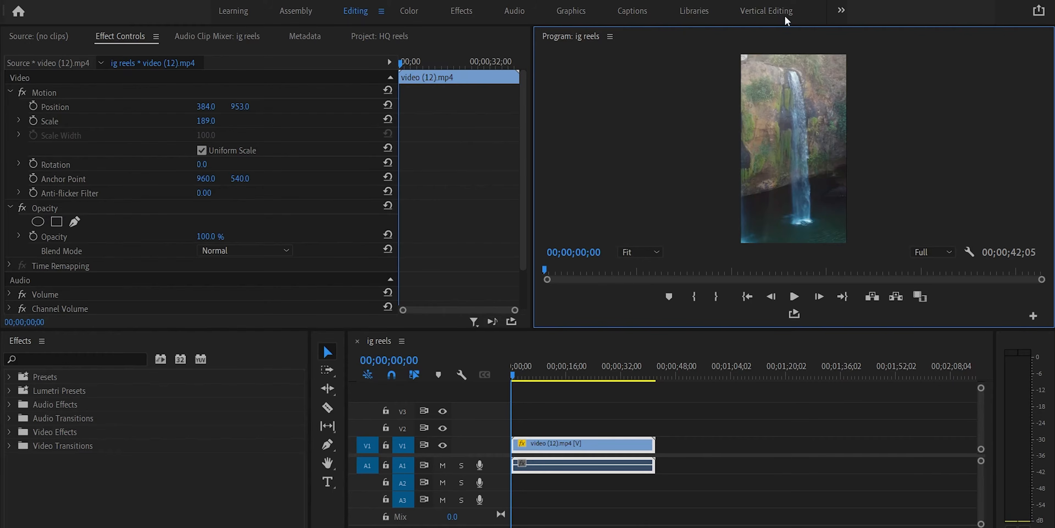
View the Vertical Editing workspace and return to the Editing workspace
left_click(767, 11)
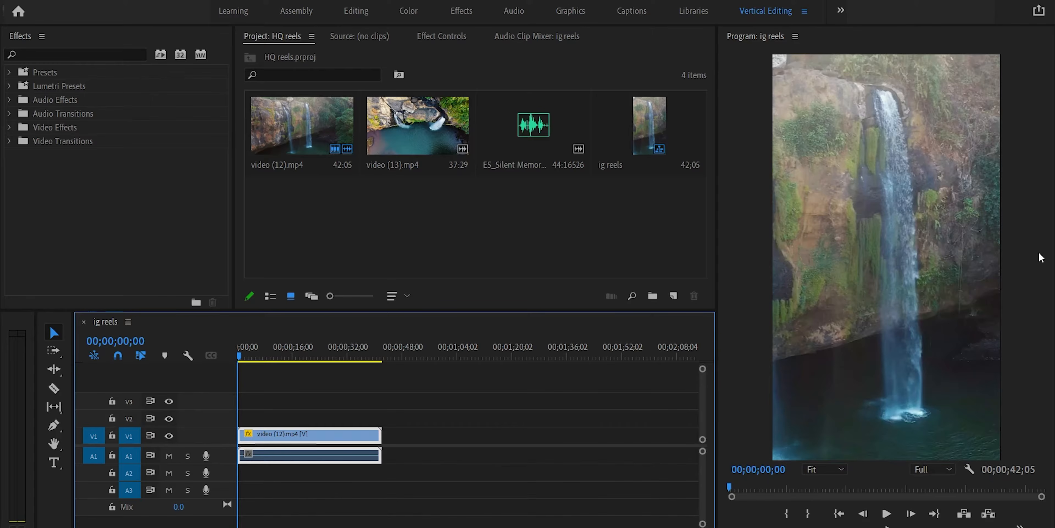
left_click(359, 12)
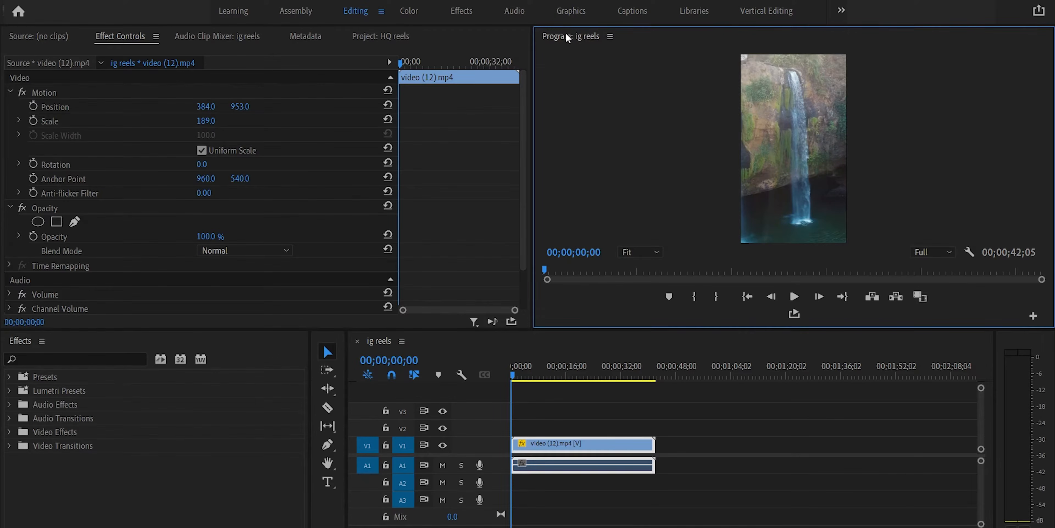
Dock the Program monitor as a full-height column on the right side, narrow it, and widen the timeline beside the audio meters
left_click_drag(566, 32, 1052, 68)
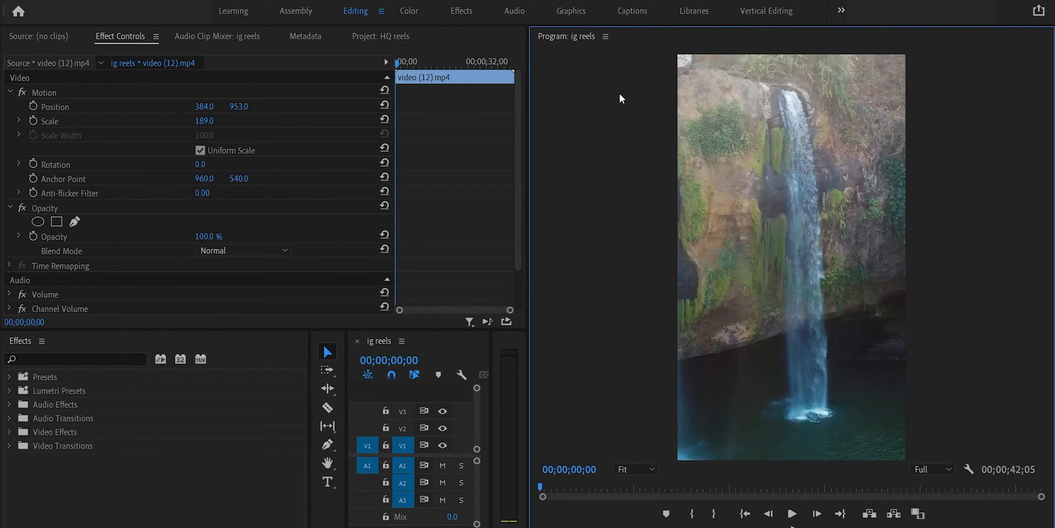
left_click_drag(528, 126, 733, 133)
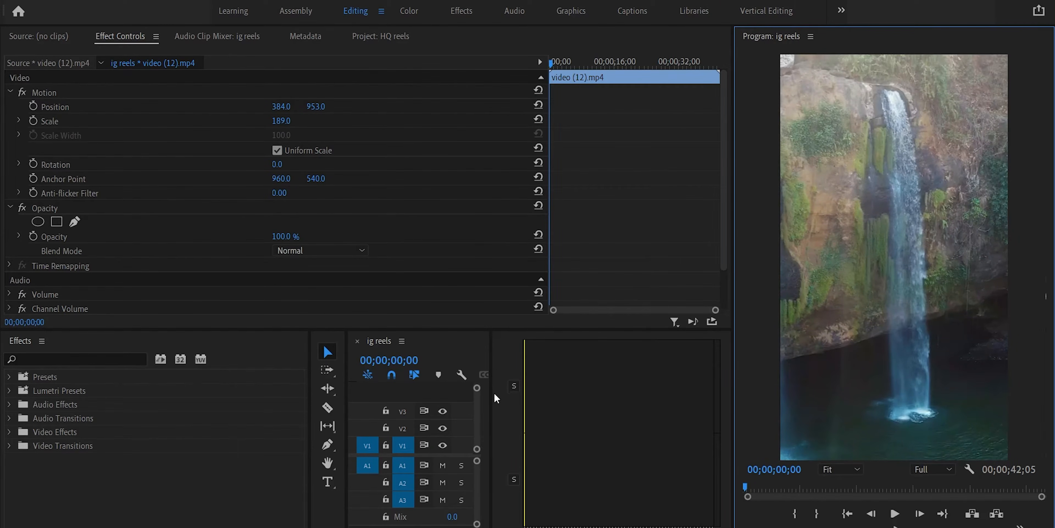
left_click_drag(495, 394, 696, 379)
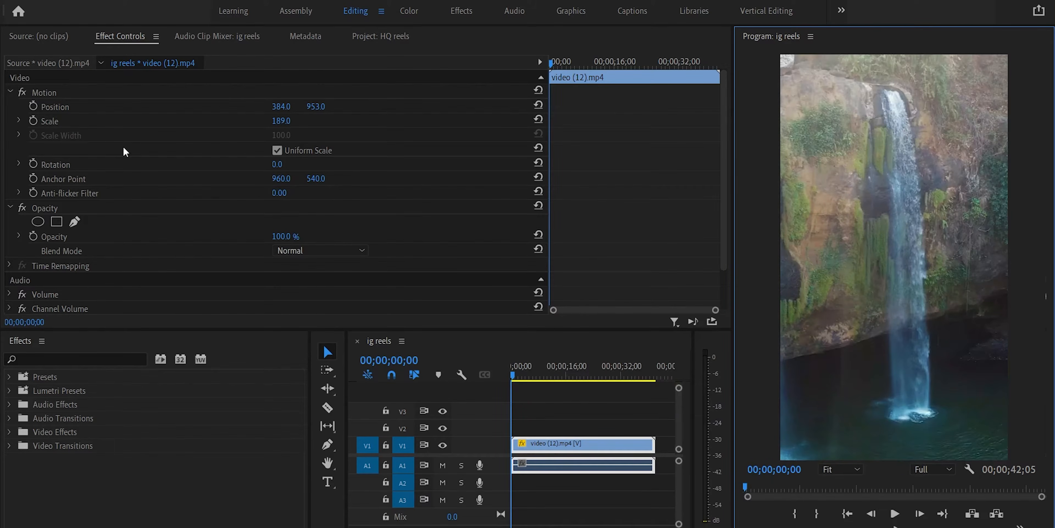
Dock the Effects panel in the upper row beside the Effect Controls group and narrow it
left_click(21, 344)
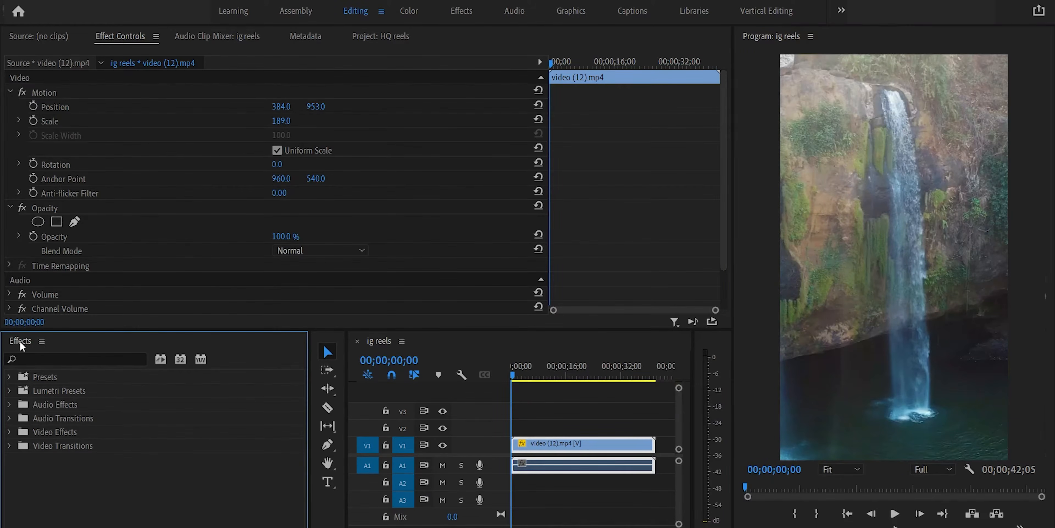
left_click_drag(22, 344, 18, 217)
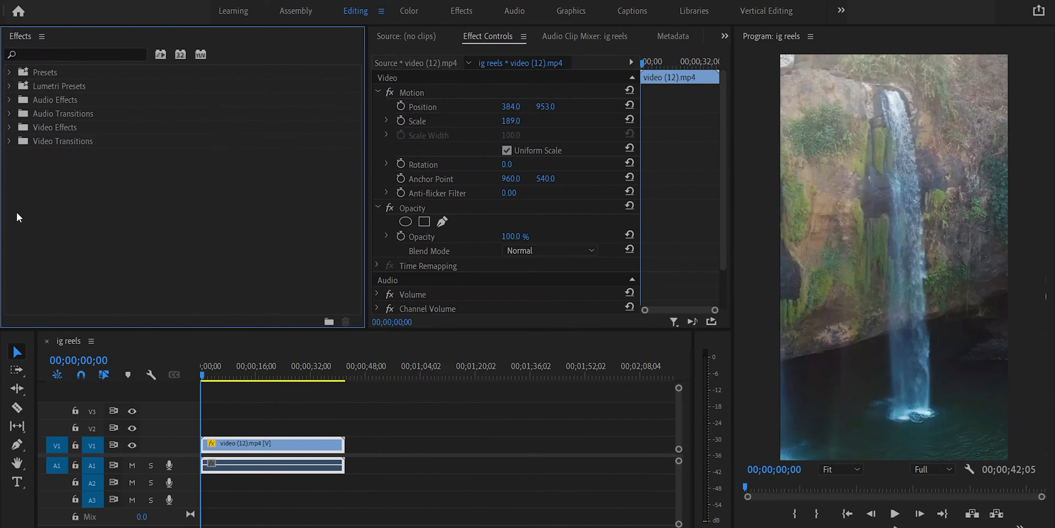
left_click_drag(367, 202, 210, 172)
Look through the Source panel group, close its Metadata panel, and display the project's media
left_click(256, 36)
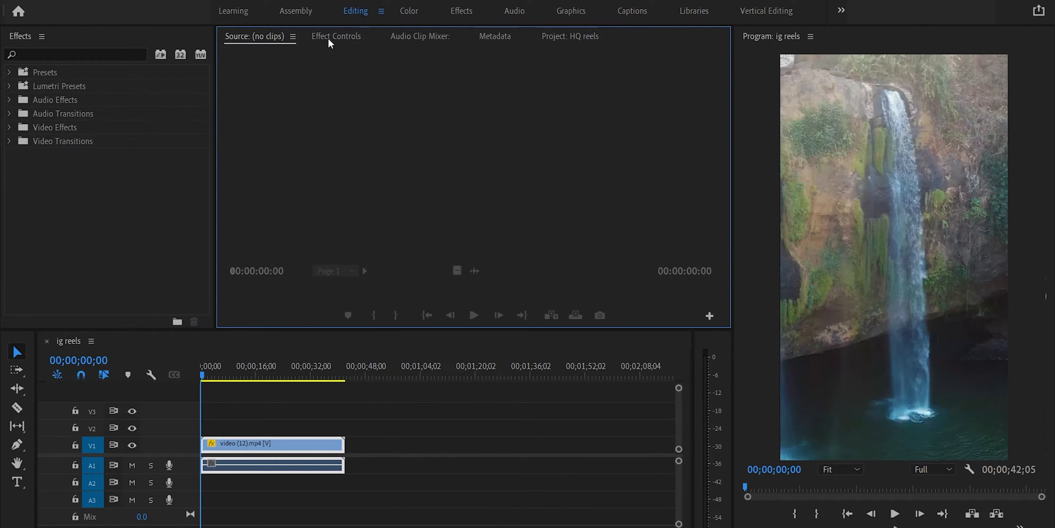
left_click(348, 38)
left_click(420, 39)
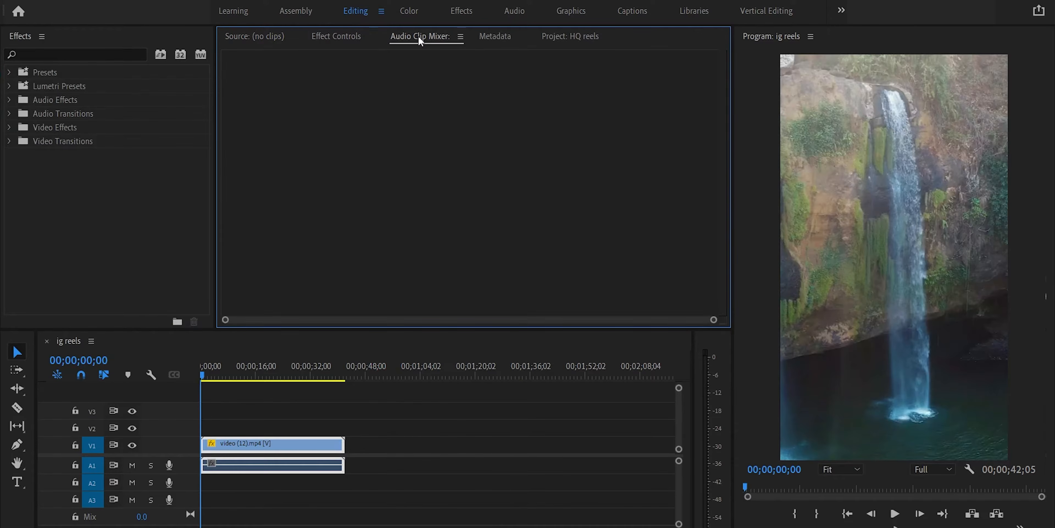
right_click(486, 37)
left_click(516, 41)
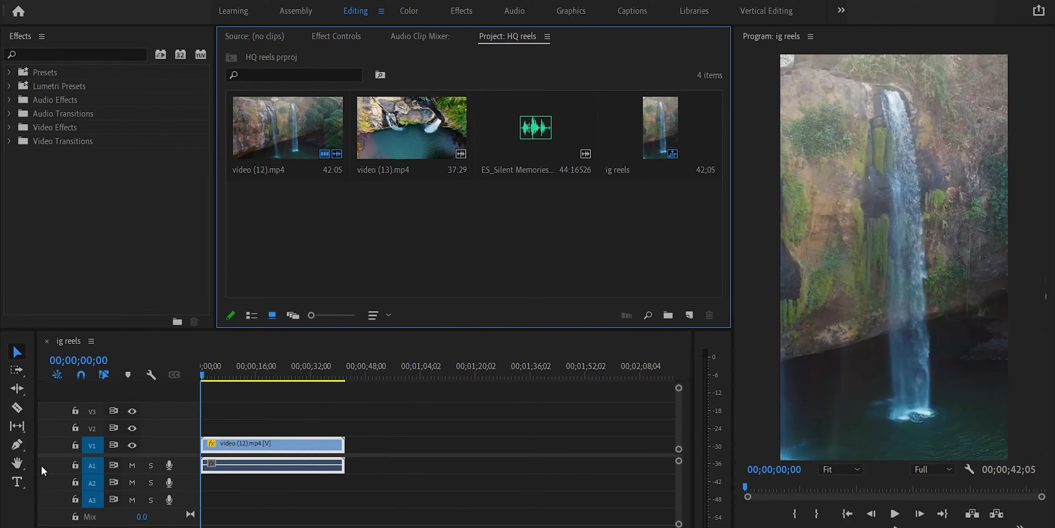
Dock the audio meters on the outer side of the Tools panel, beside the timeline
left_click(712, 372)
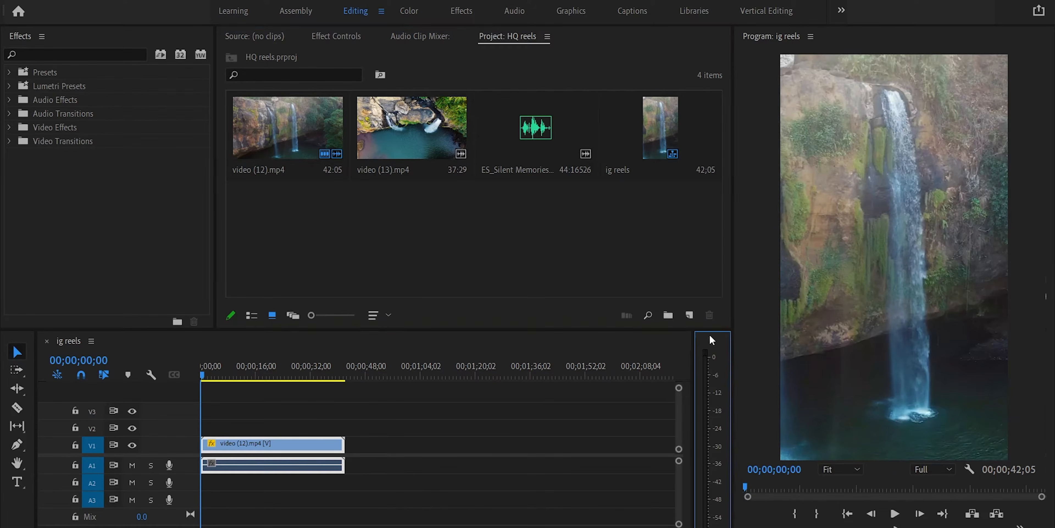
left_click_drag(719, 343, 9, 395)
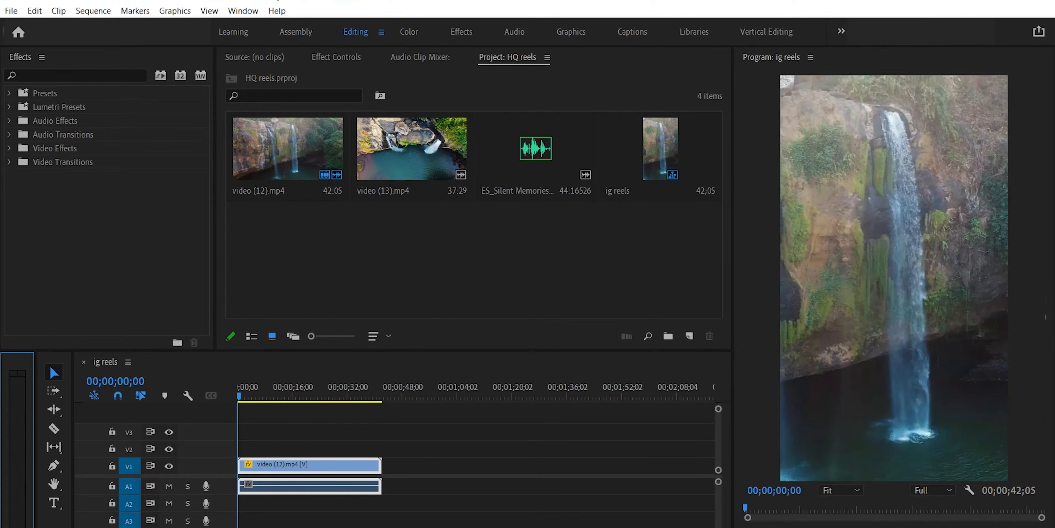
Open the option to save the current panel layout as a new workspace
left_click(256, 11)
mouse_move(272, 32)
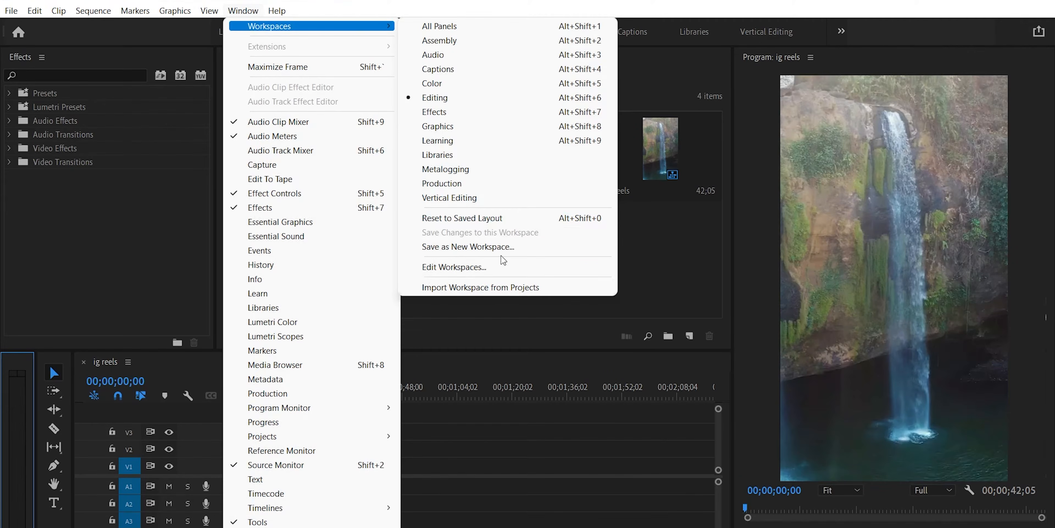
left_click(506, 248)
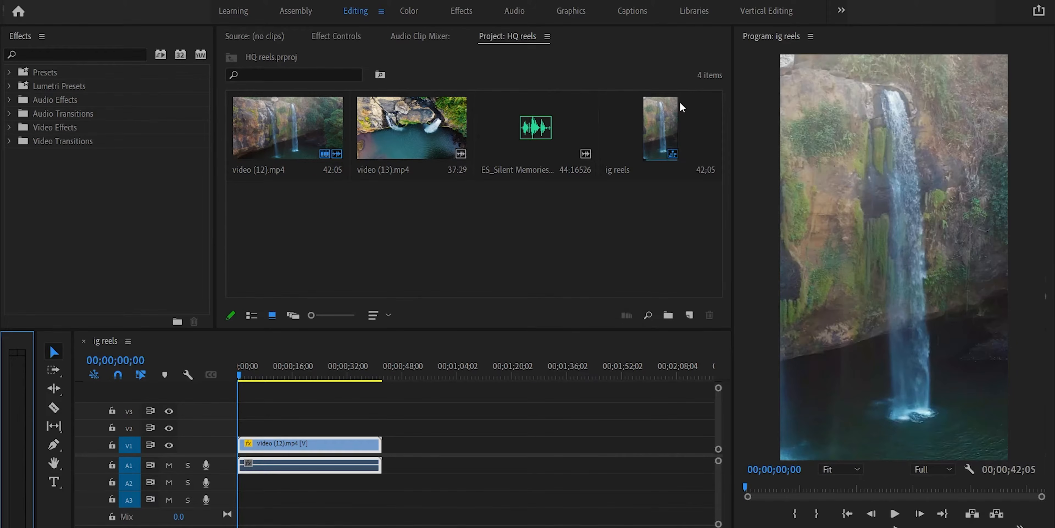
Compare the rearranged layout with the Vertical Editing workspace and return to Editing
left_click(766, 11)
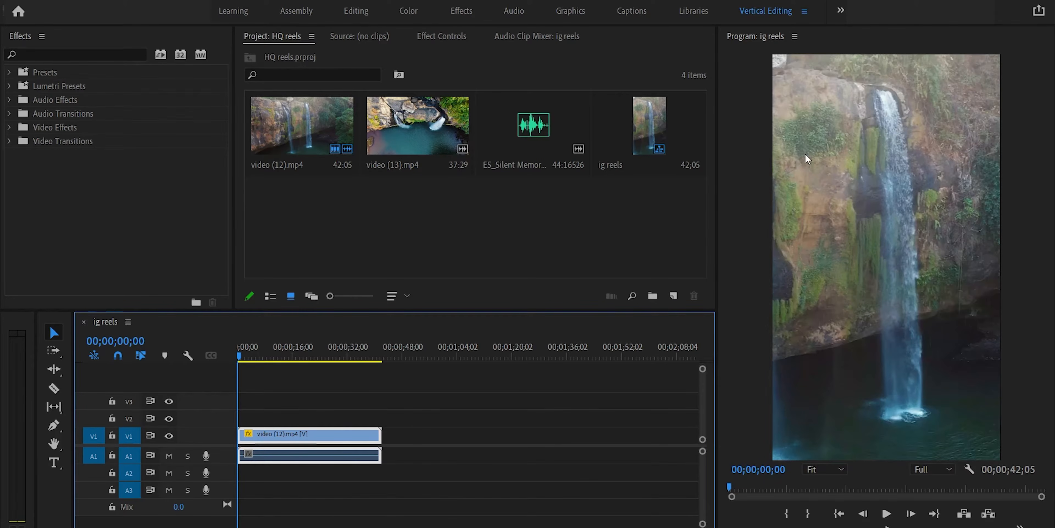
left_click(353, 11)
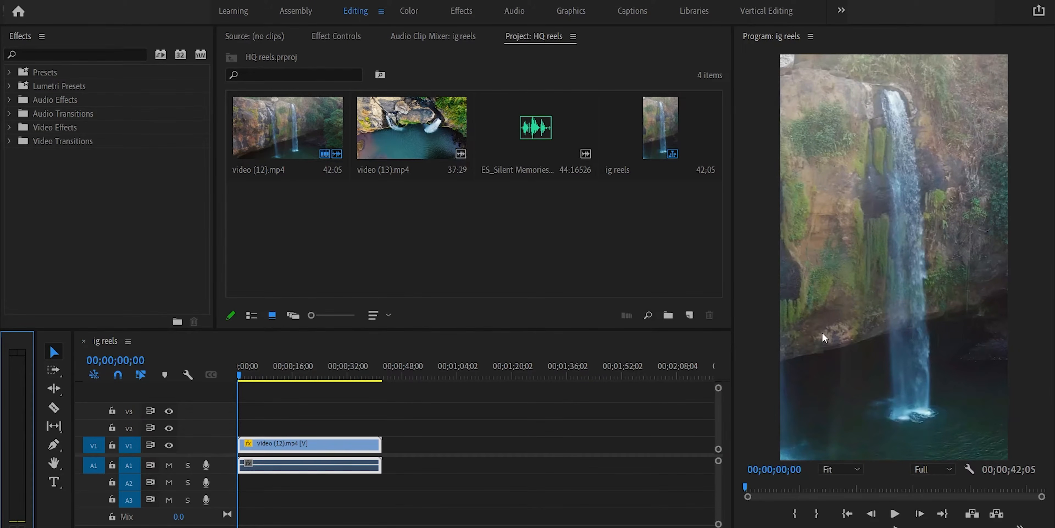
Try docking the Program monitor above the project media, and reset the Editing workspace to its saved layout
left_click_drag(780, 35, 613, 45)
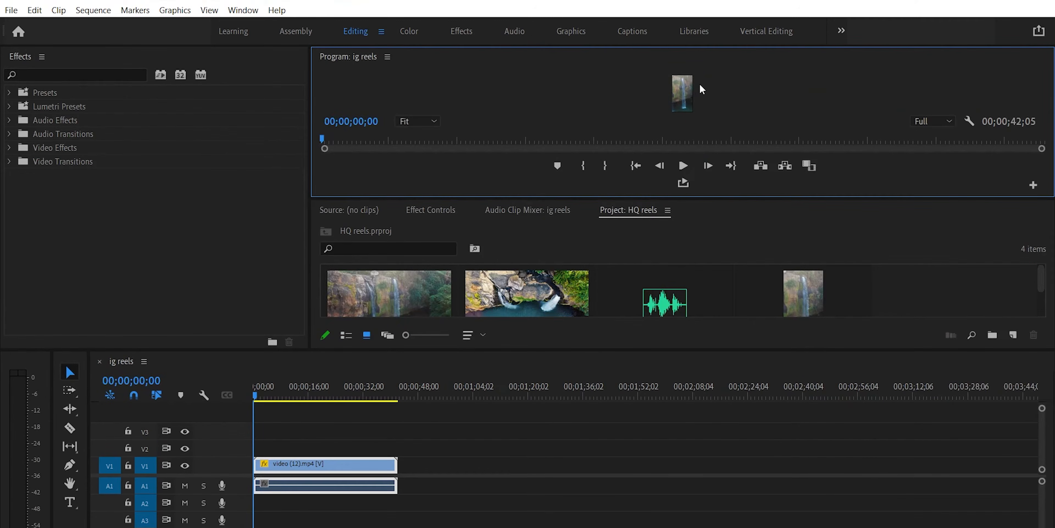
left_click(243, 10)
mouse_move(248, 26)
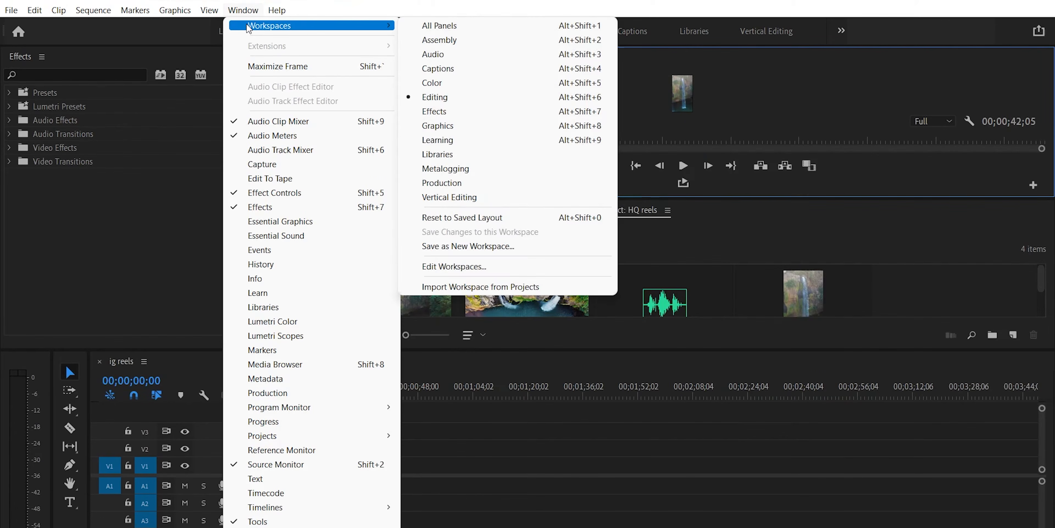
left_click(513, 221)
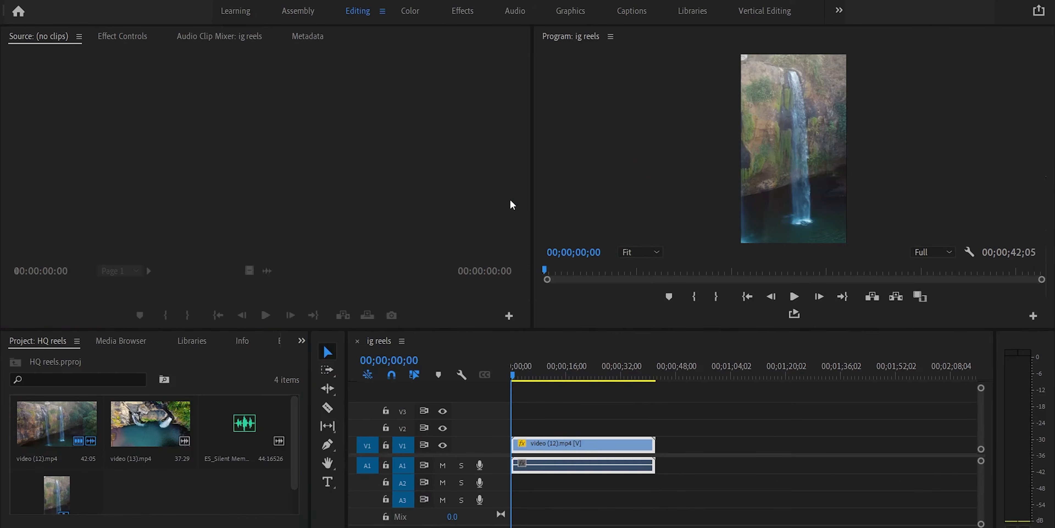
Close the Media Browser, Libraries, Info, Markers and History panels, and dock the Project panel first in the Source group
right_click(127, 341)
left_click(143, 351)
right_click(119, 341)
left_click(136, 350)
right_click(107, 342)
left_click(127, 350)
right_click(147, 340)
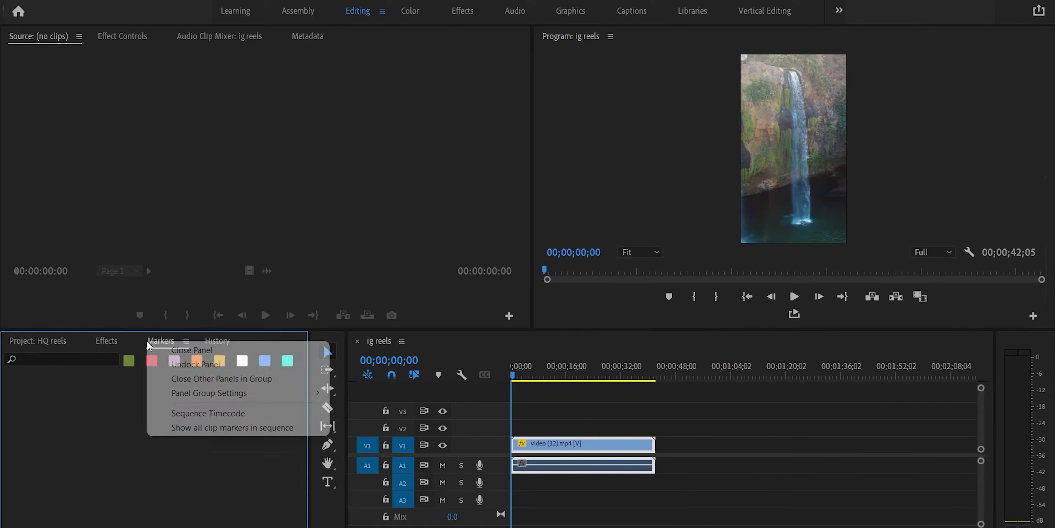
left_click(164, 349)
right_click(167, 343)
left_click(184, 350)
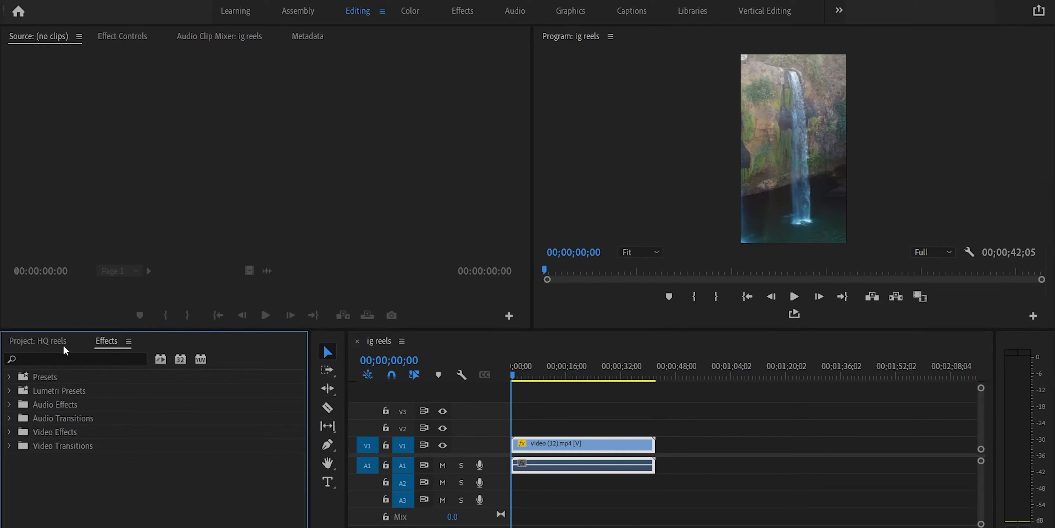
left_click_drag(55, 342, 74, 48)
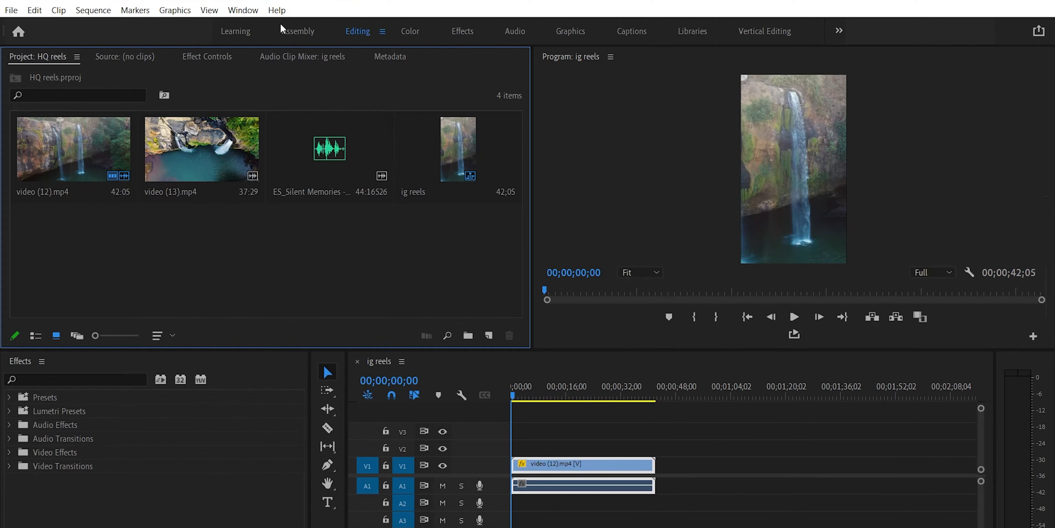
Switch to the Vertical Editing workspace
left_click(242, 10)
mouse_move(252, 24)
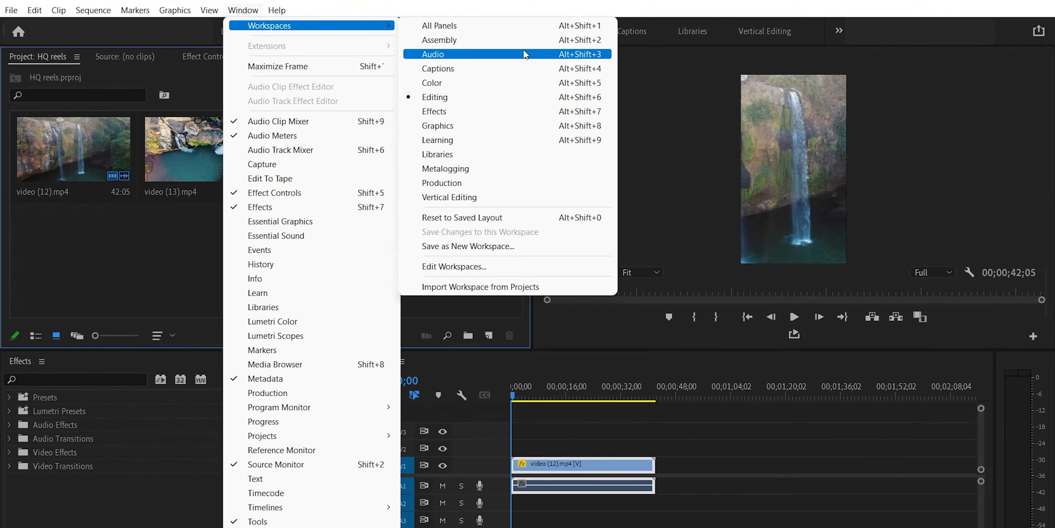
left_click(503, 197)
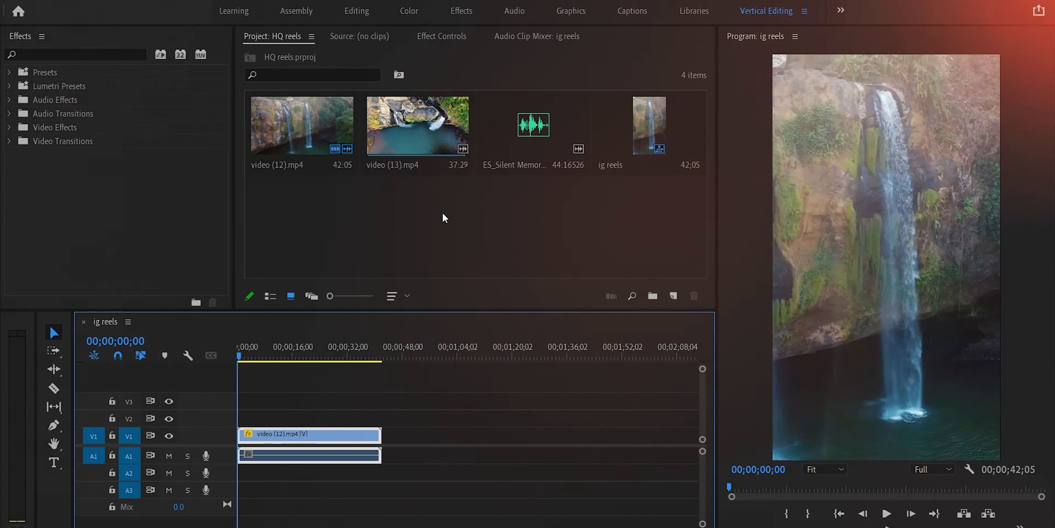
Append video (13).mp4 after video (12).mp4 in the timeline, and set its Scale to 185 and horizontal Position to -132
left_click_drag(406, 117, 379, 452)
left_click_drag(495, 357, 474, 360)
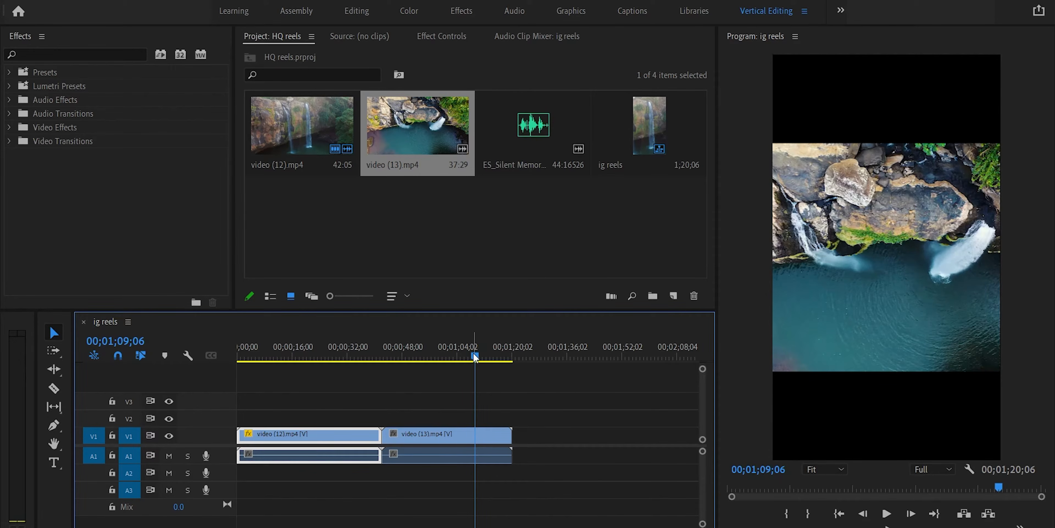
left_click(445, 434)
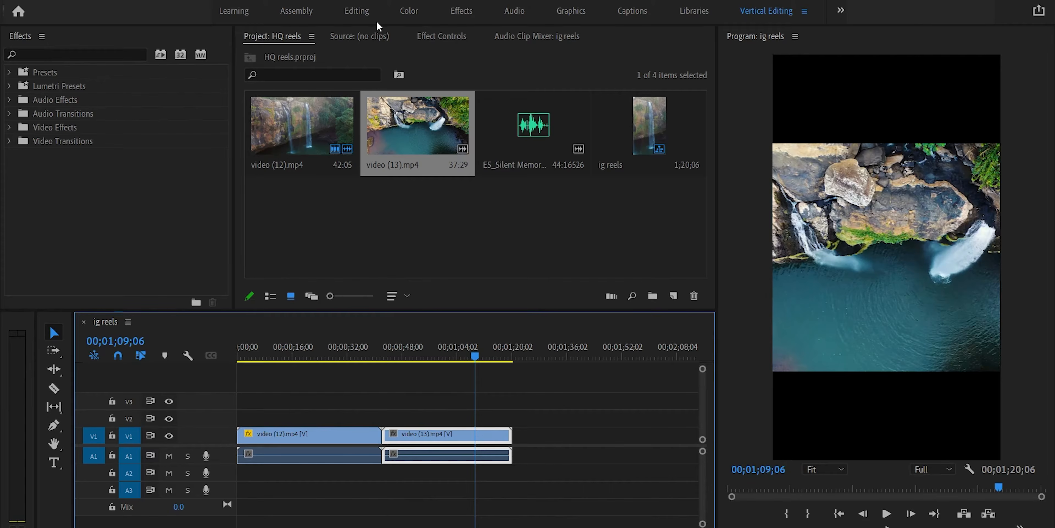
left_click(445, 37)
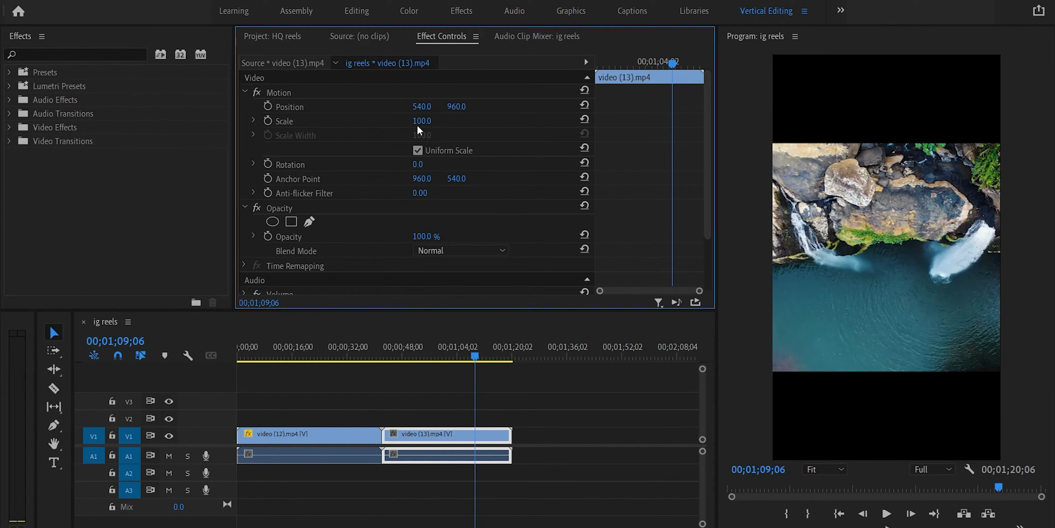
left_click_drag(421, 121, 474, 120)
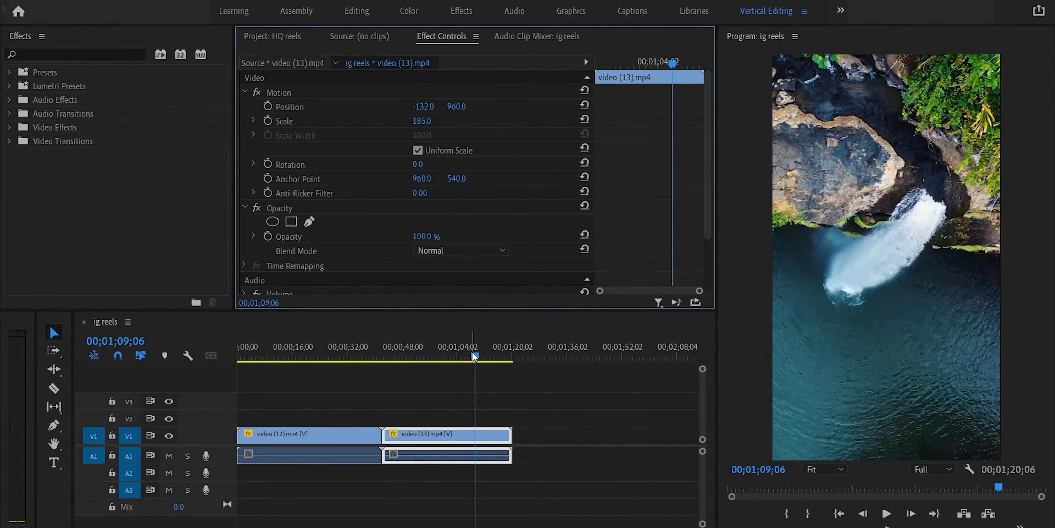
Ripple-trim the end of video (12).mp4 at 00;00;05;18 and of video (13).mp4 at 00;00;15;12, and play the cut
left_click_drag(483, 356, 257, 352)
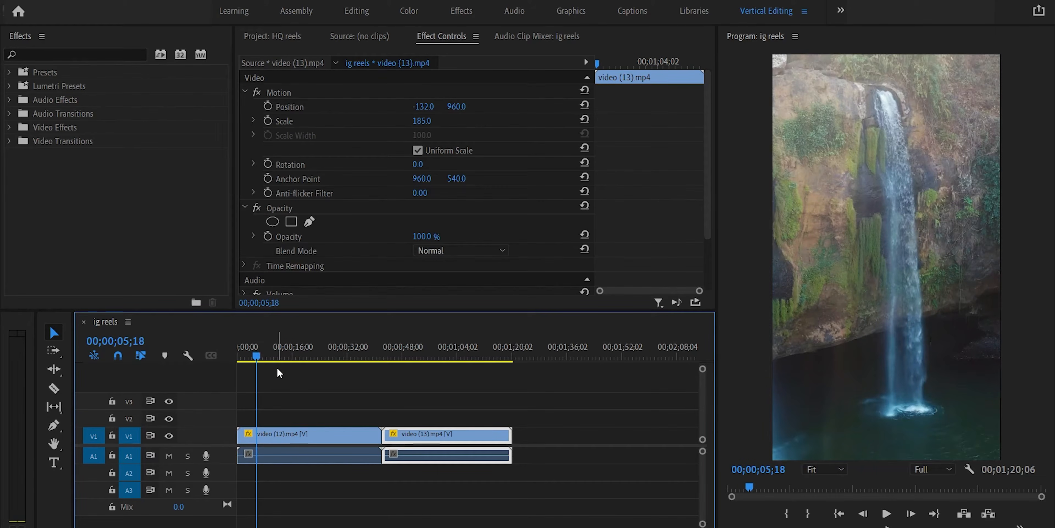
key("w")
left_click_drag(254, 349, 290, 347)
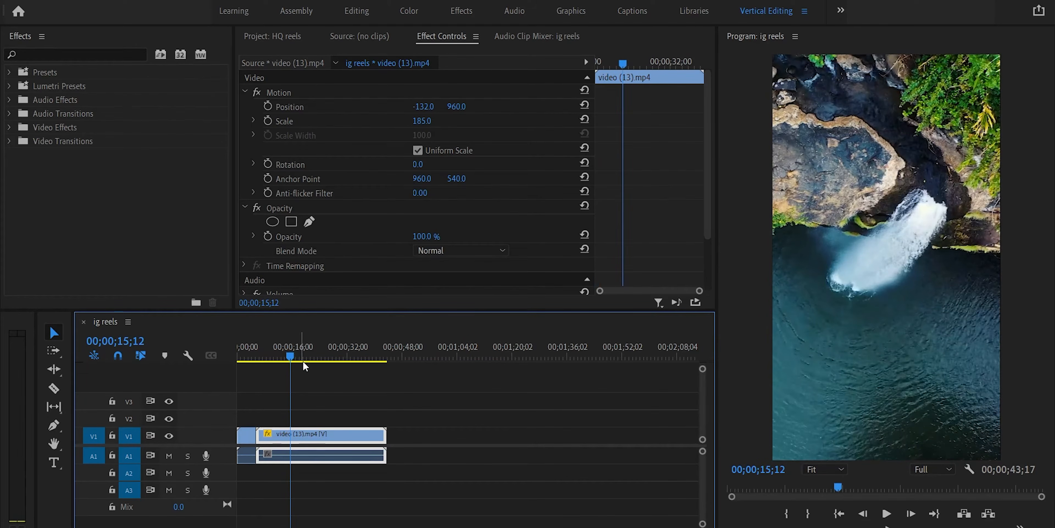
key("w")
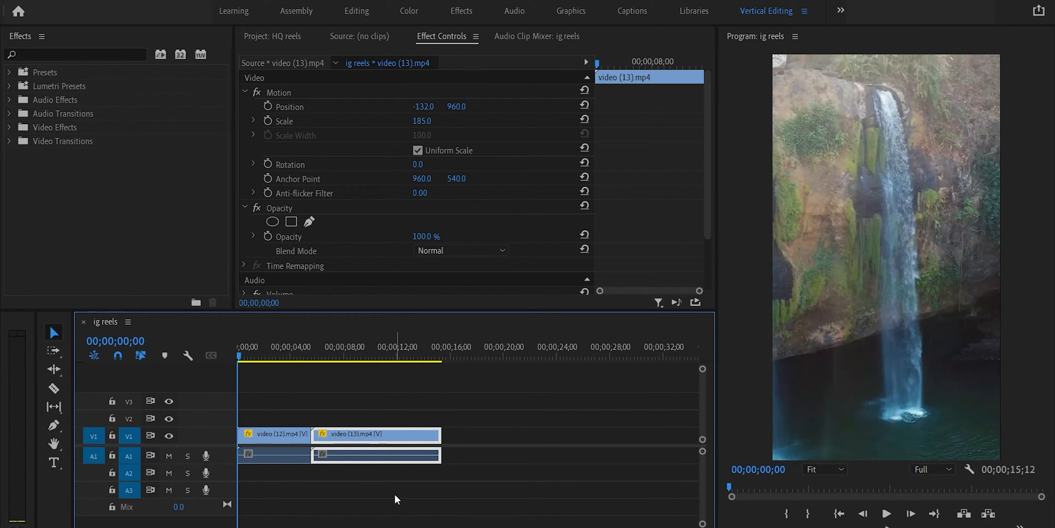
key("space")
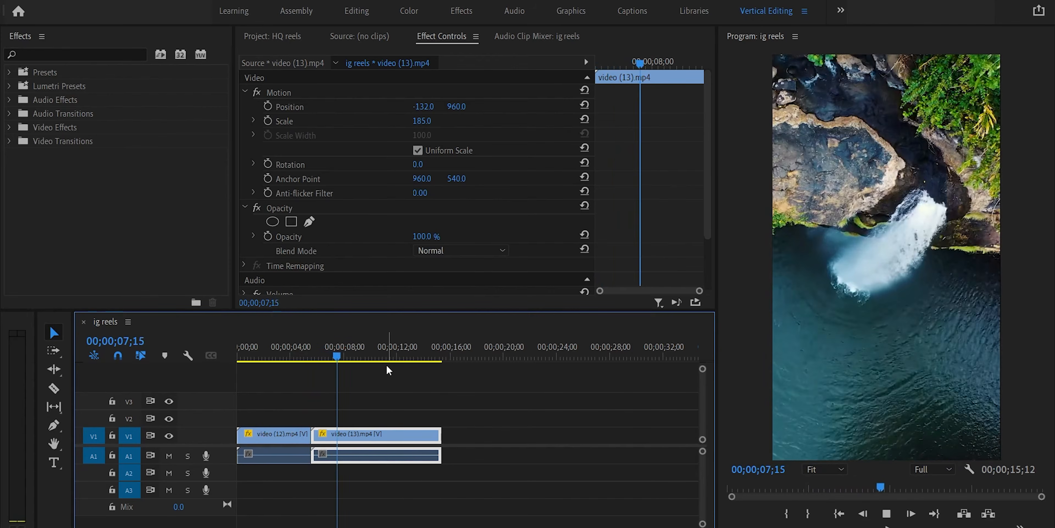
key("space")
Keyframe the Scale of video (12).mp4 from 189 at the clip's start to 199 at its end, and preview the zoom
left_click_drag(347, 354, 270, 360)
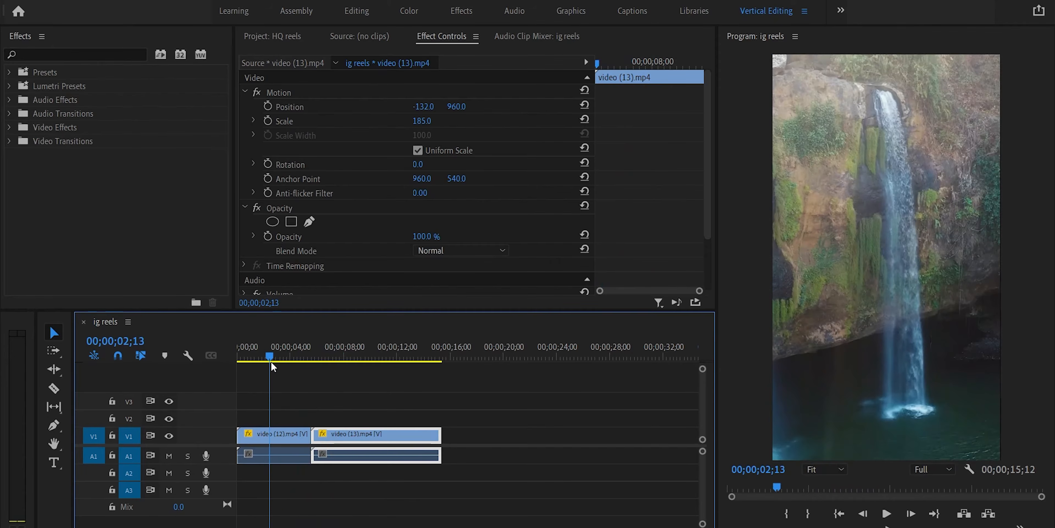
left_click(286, 433)
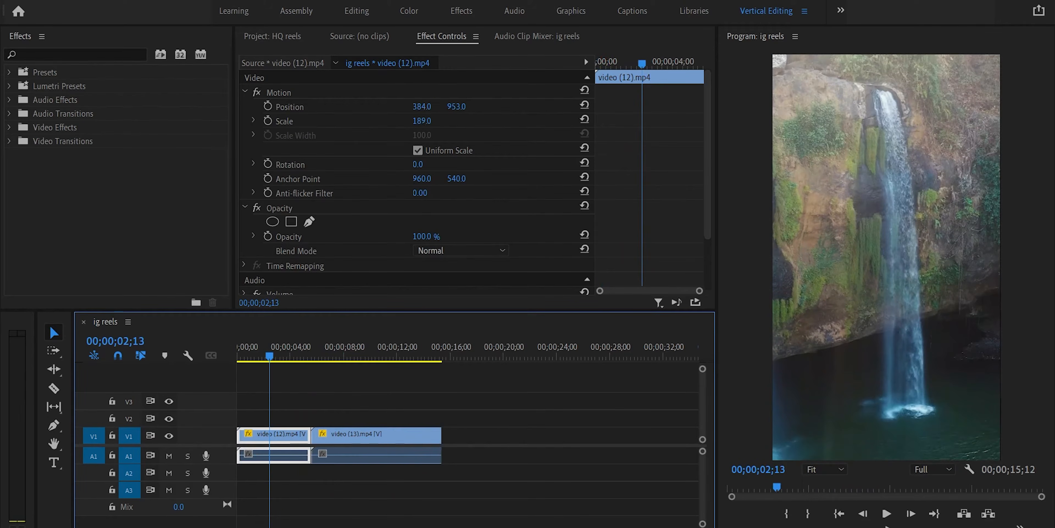
left_click(269, 121)
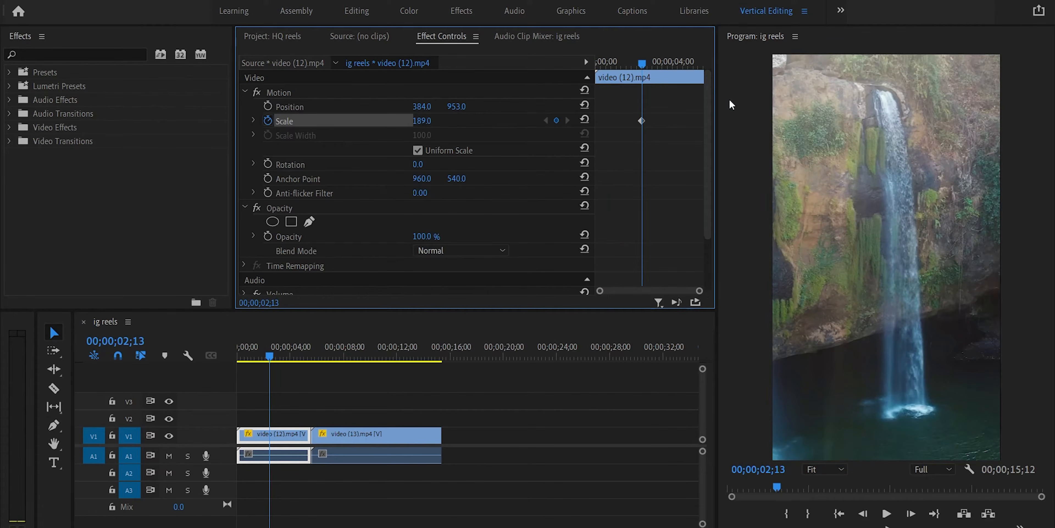
left_click_drag(611, 121, 596, 120)
left_click(422, 121)
type("199")
key("Return")
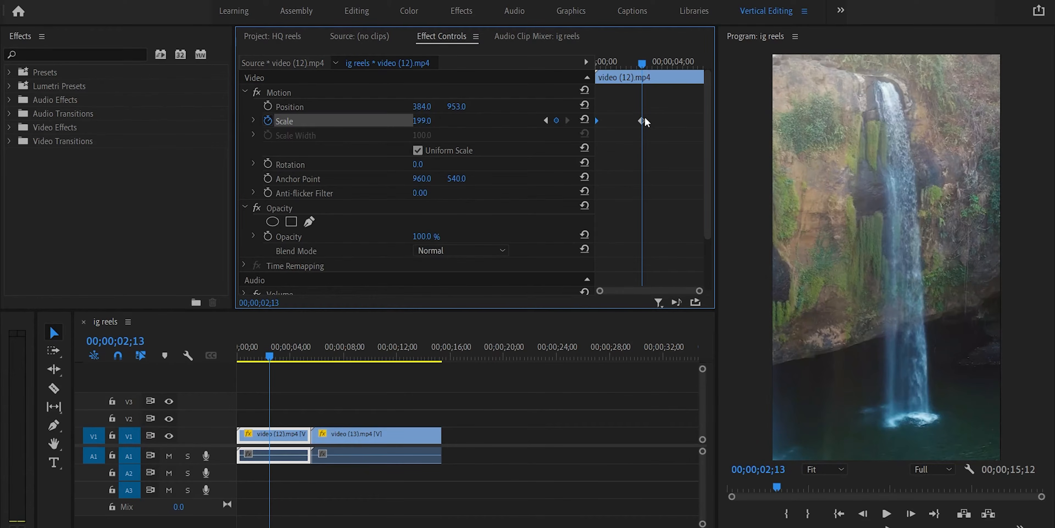
left_click_drag(641, 120, 752, 129)
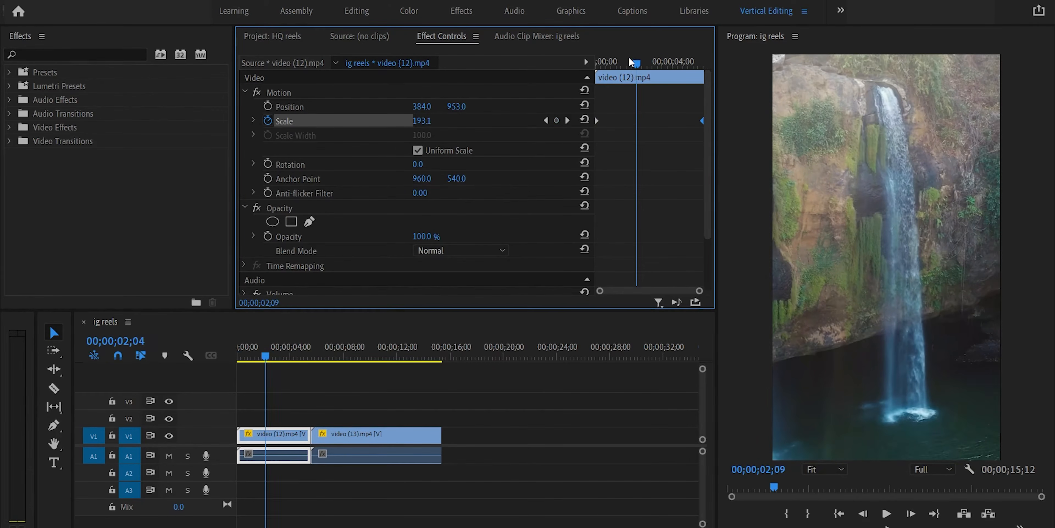
key("Home")
key("space")
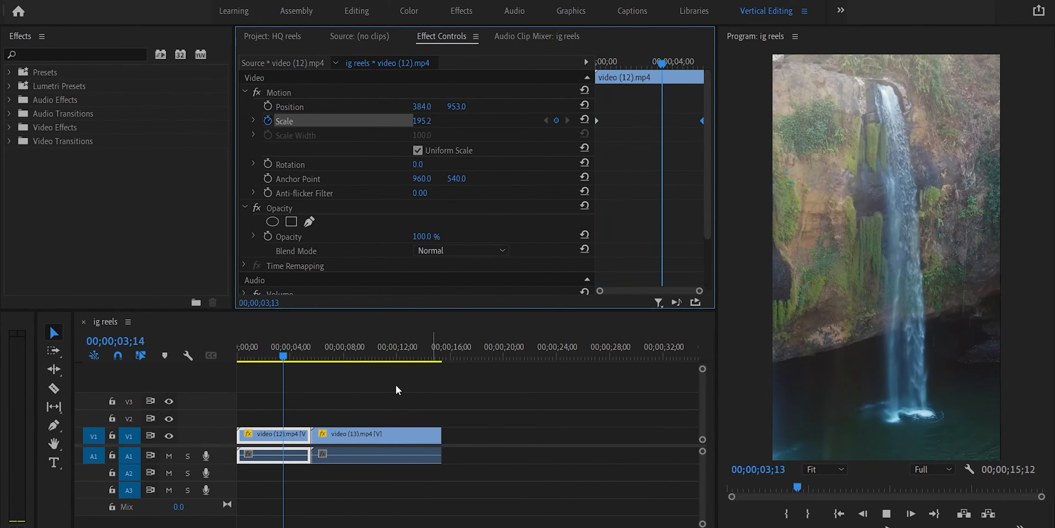
Keyframe the Scale of video (13).mp4 from 185 at the clip's start to 195 at its end
left_click(350, 357)
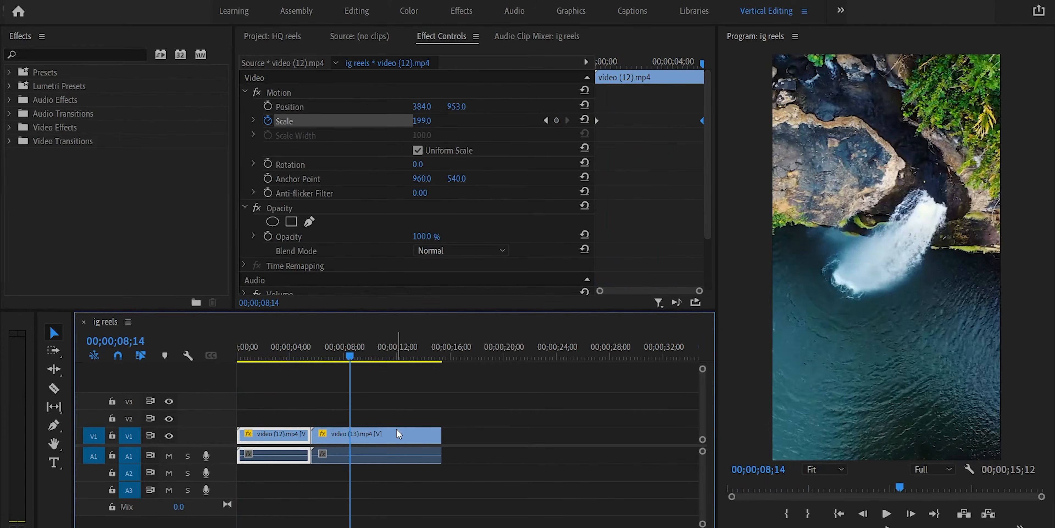
left_click(402, 435)
left_click(268, 122)
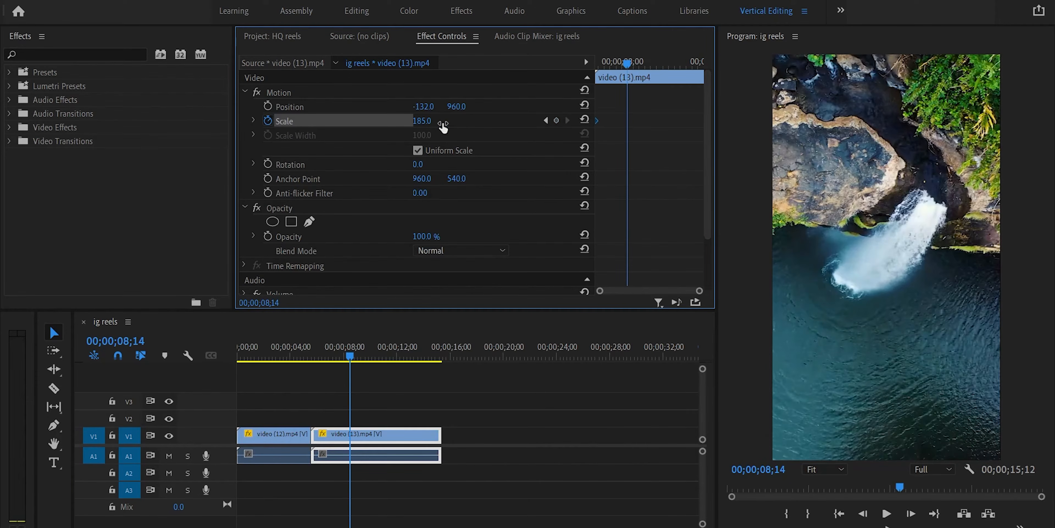
left_click(424, 120)
type("195")
key("Return")
left_click_drag(626, 120, 757, 125)
Play back the zoom on video (13).mp4 and the whole sequence from its start
left_click_drag(623, 59, 573, 66)
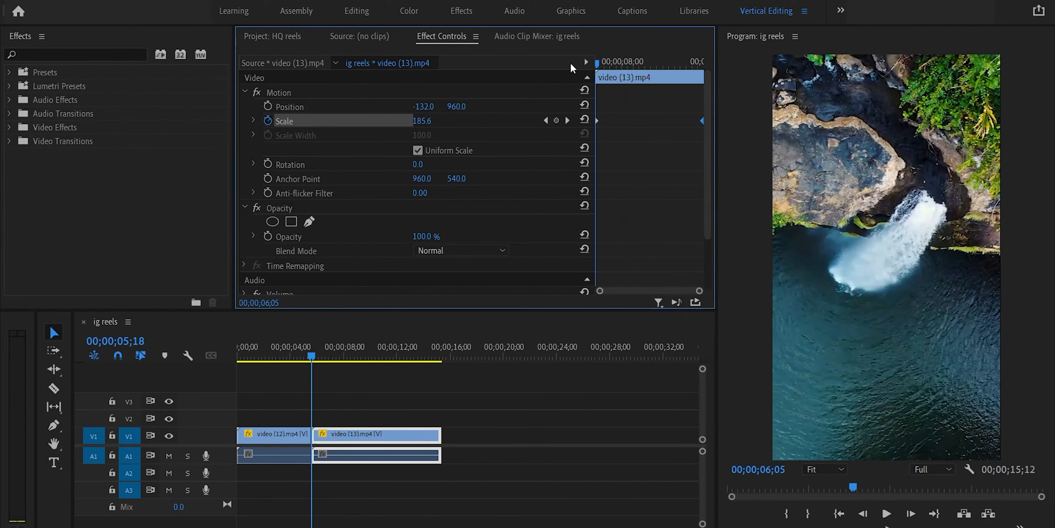
key("space")
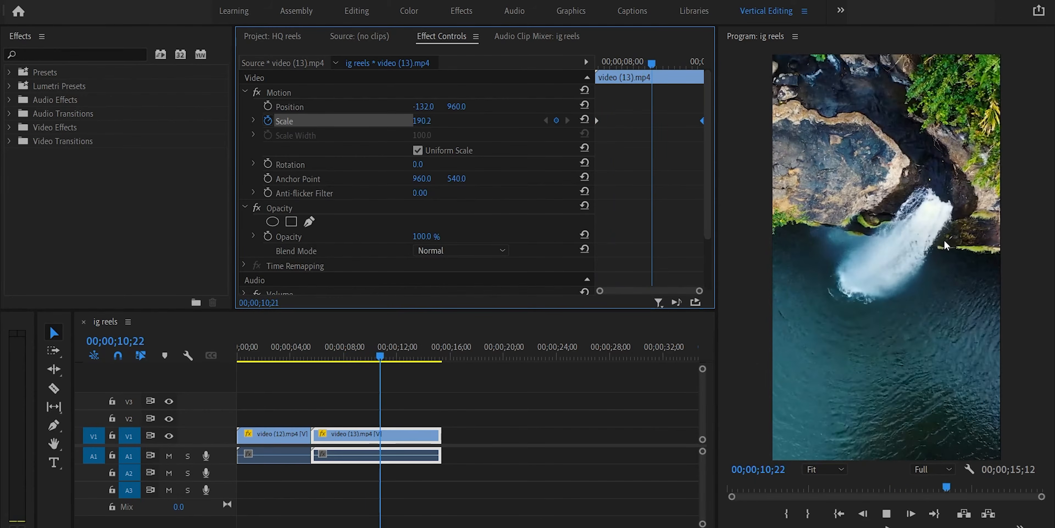
key("space")
left_click_drag(390, 354, 212, 364)
key("space")
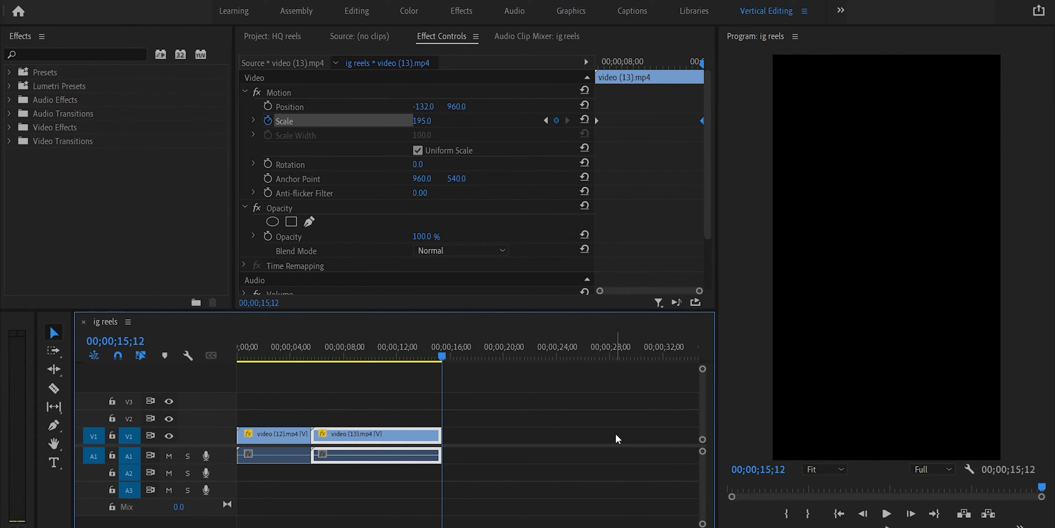
Place the ES_Silent Memories - Calm Shores.mp3 audio on track A2 from the sequence start and trim it to end at 00;00;15;12
left_click(256, 38)
double_click(541, 149)
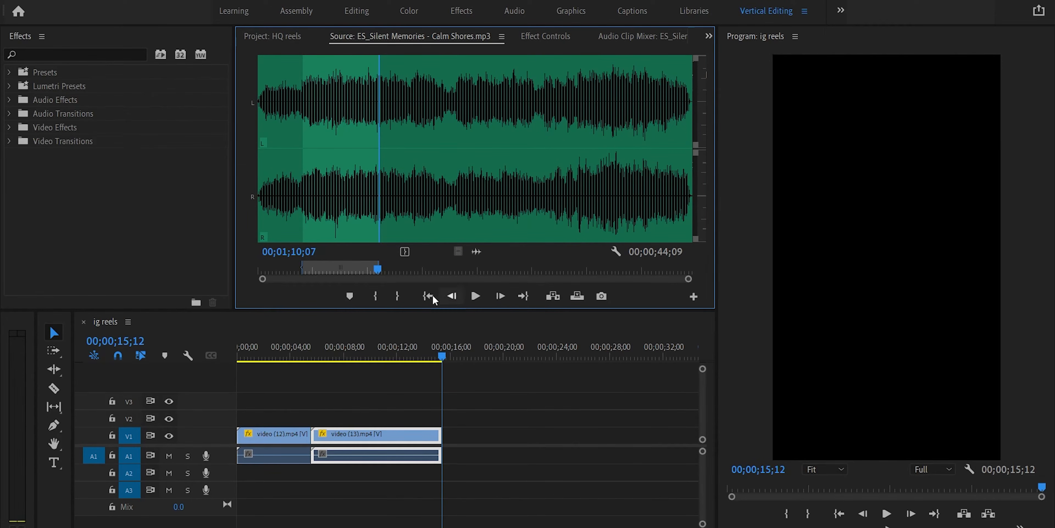
left_click_drag(476, 251, 223, 488)
left_click_drag(408, 493, 407, 469)
key("w")
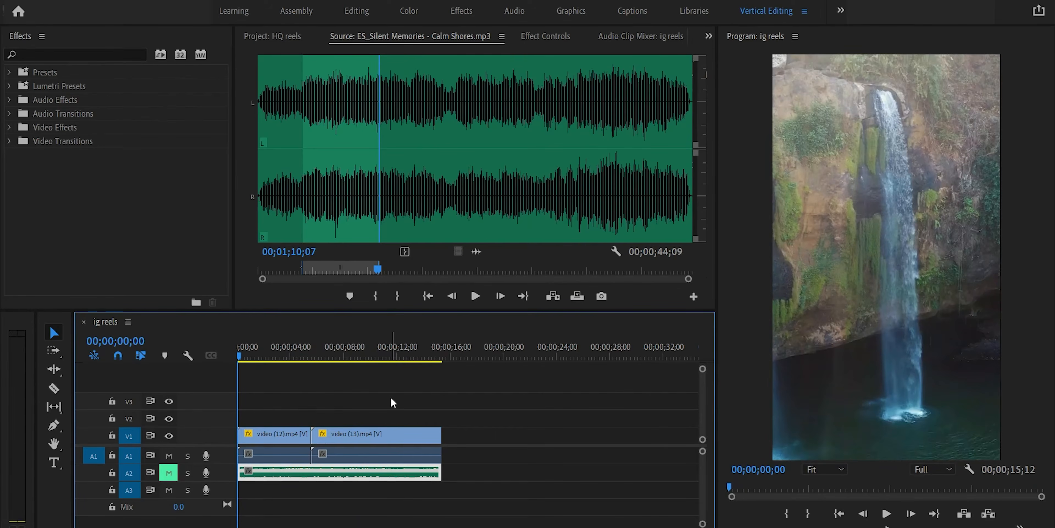
Apply the default video and audio transitions to all clips in the timeline, and clear the selection
left_click(392, 397)
left_click_drag(544, 497, 278, 432)
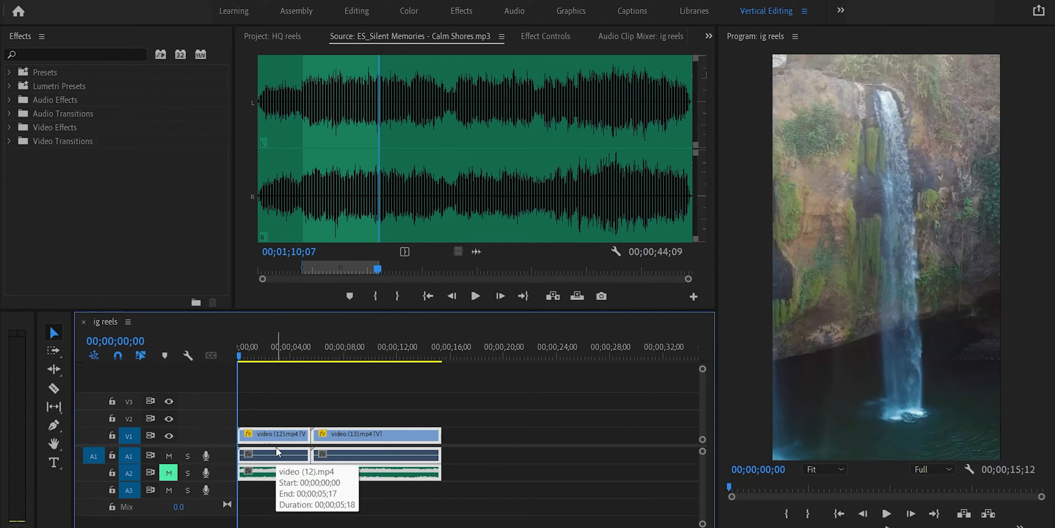
key("ctrl+d")
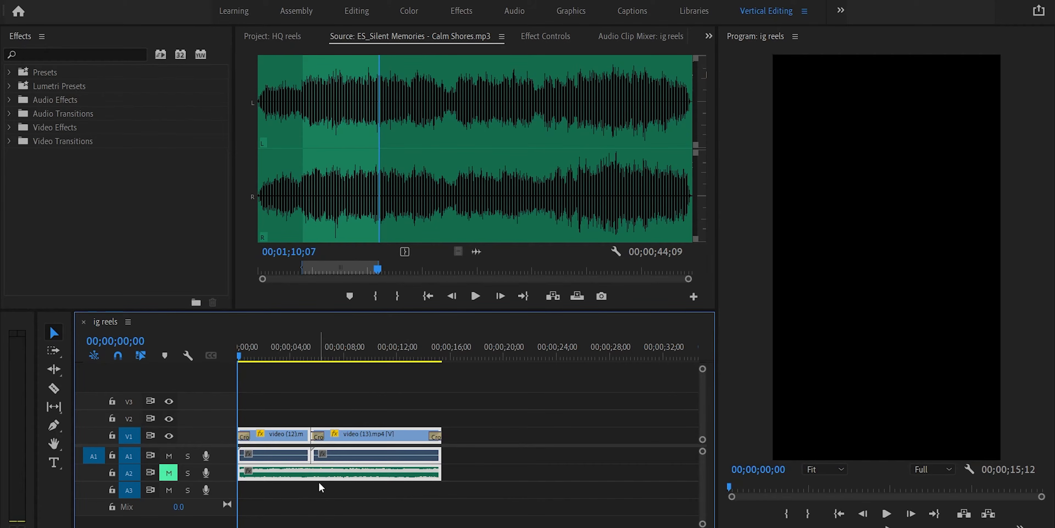
key("ctrl+shift+d")
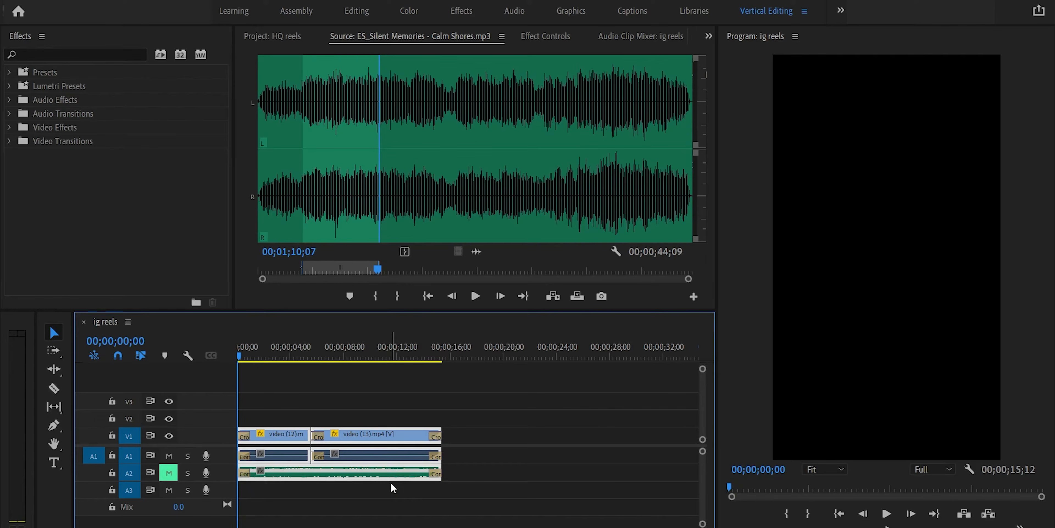
left_click(391, 481)
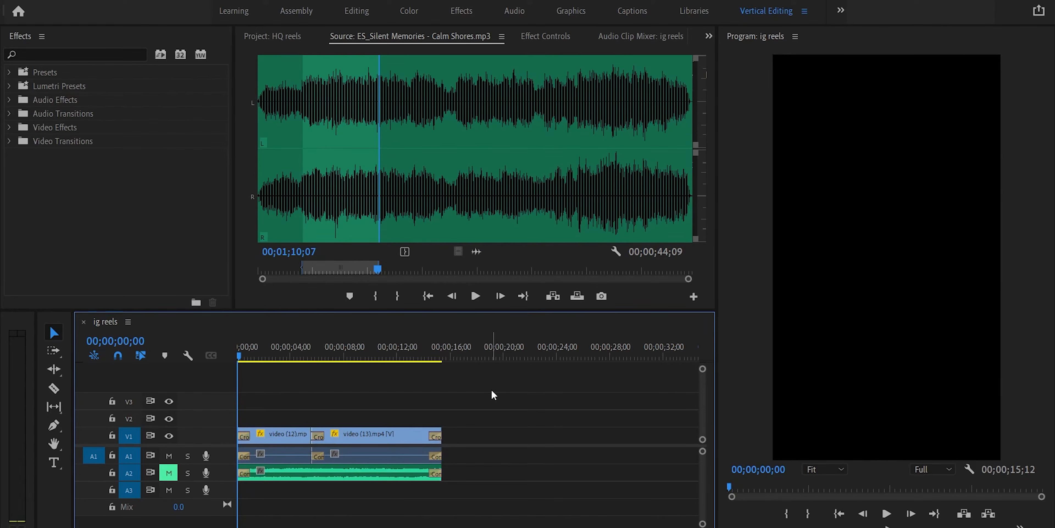
Play back the whole sequence, and delete the video transition between video (12) and video (13) on track V1
key("space")
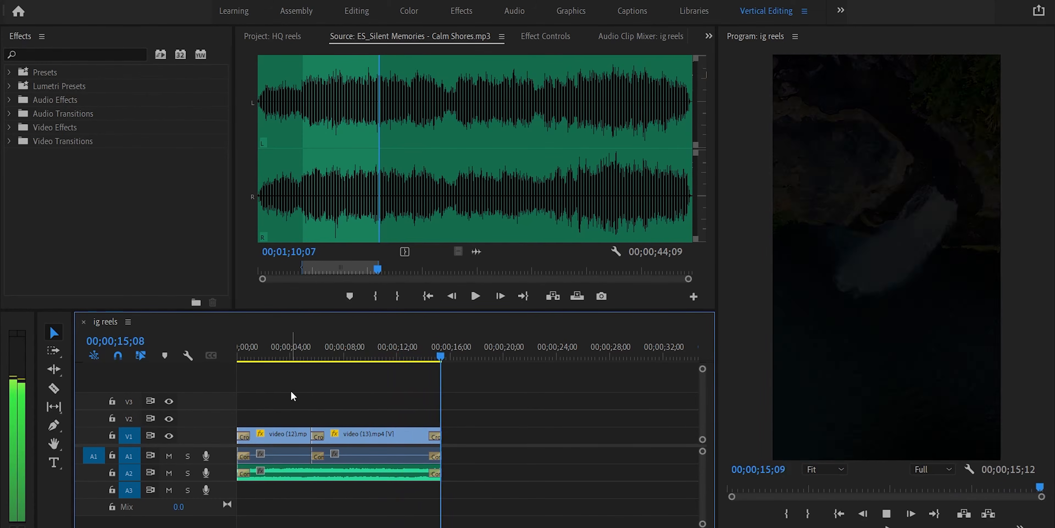
left_click(318, 439)
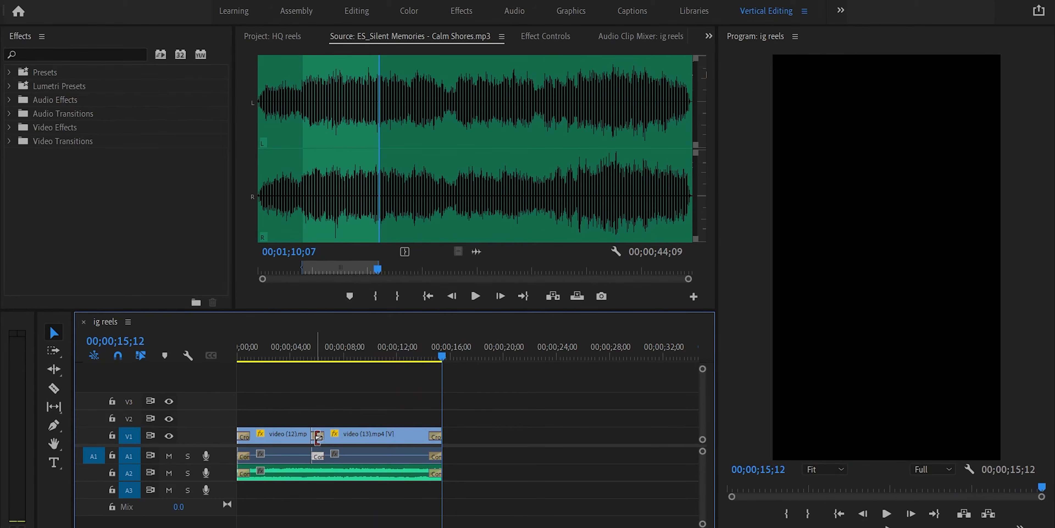
key("Delete")
key("ctrl+shift+m")
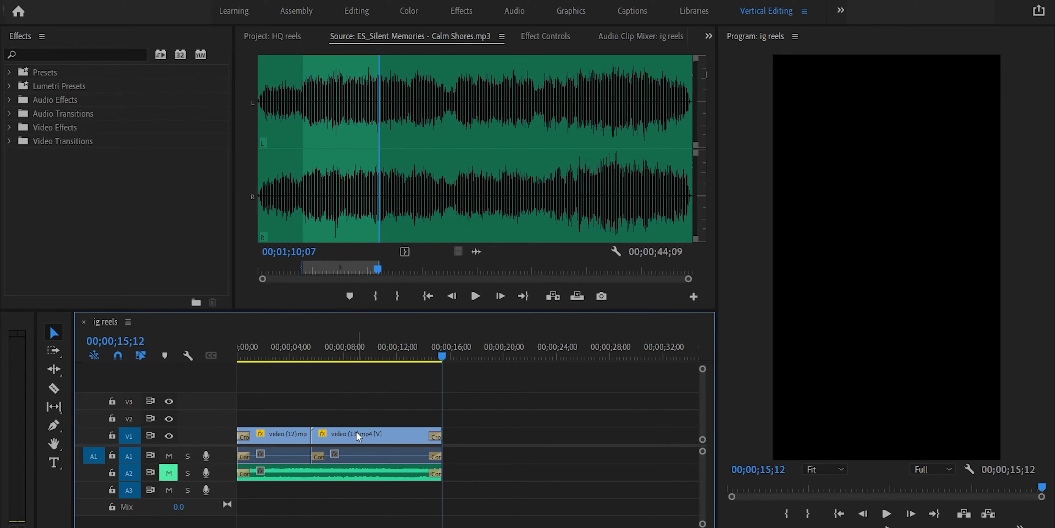
With the playhead at 00;00;12;02, open the sequence's export settings and set the output to ig reels.mp4 on the Desktop
left_click_drag(442, 357, 395, 360)
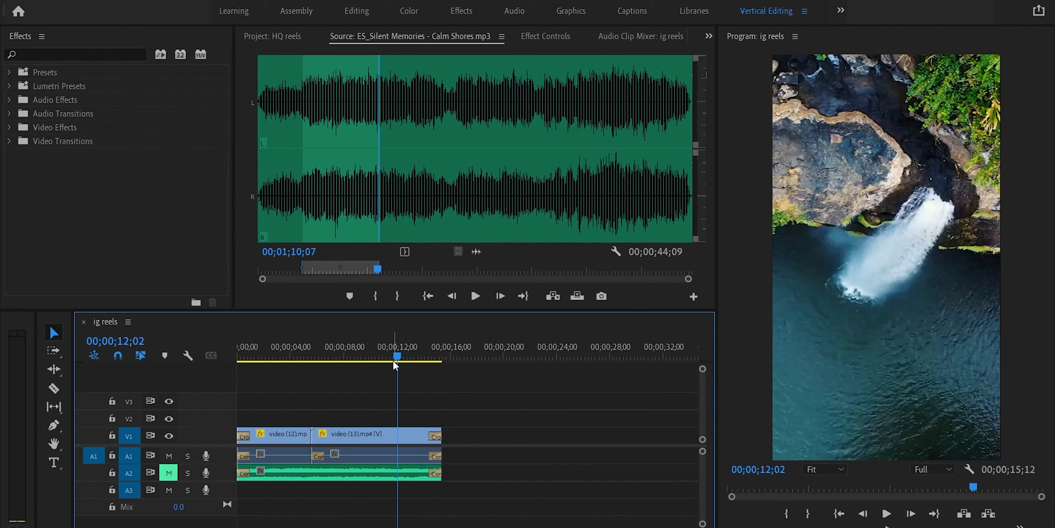
key("ctrl+m")
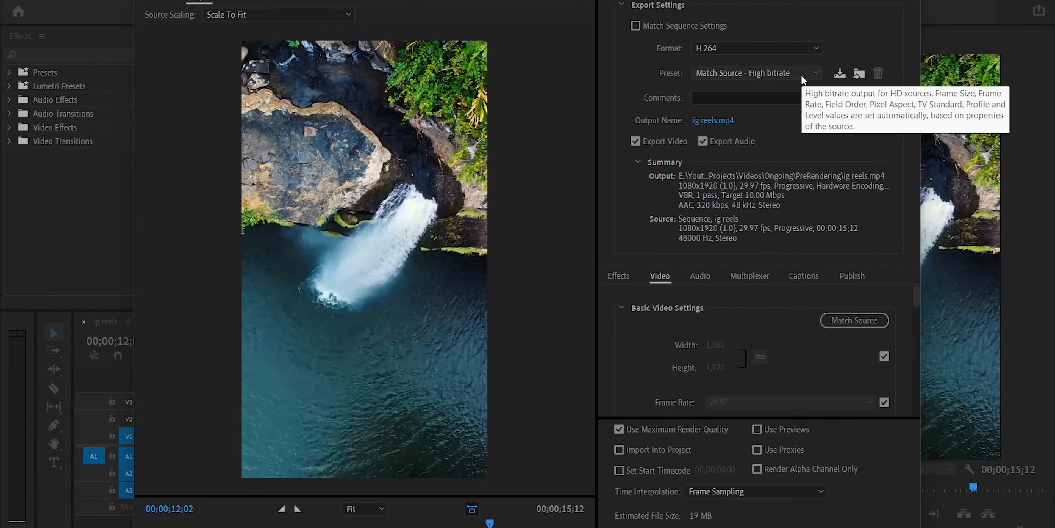
left_click(705, 120)
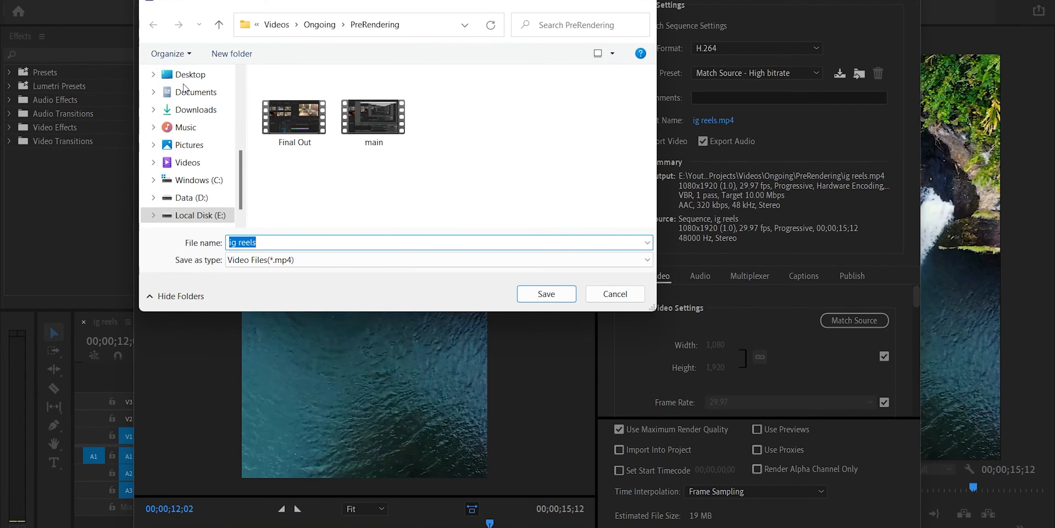
left_click(190, 74)
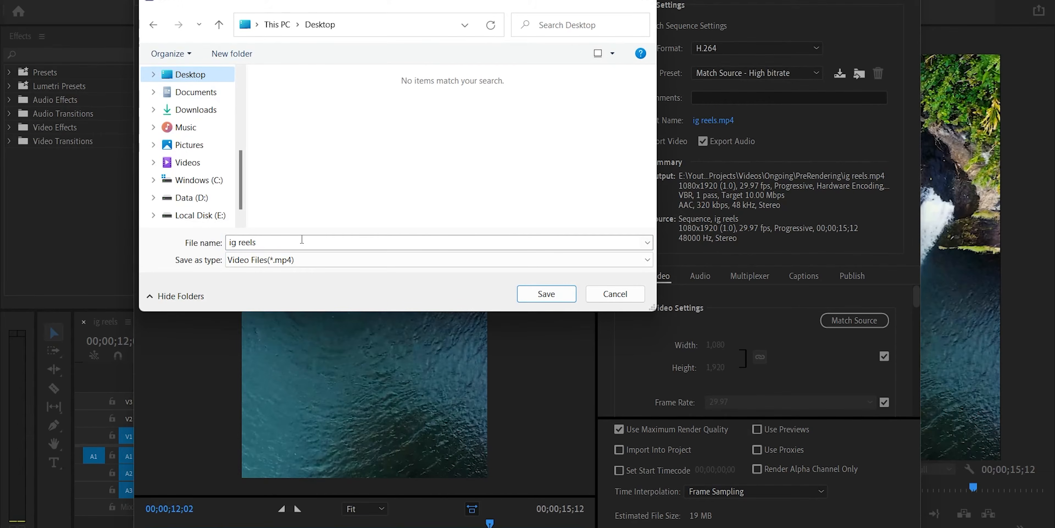
left_click(546, 295)
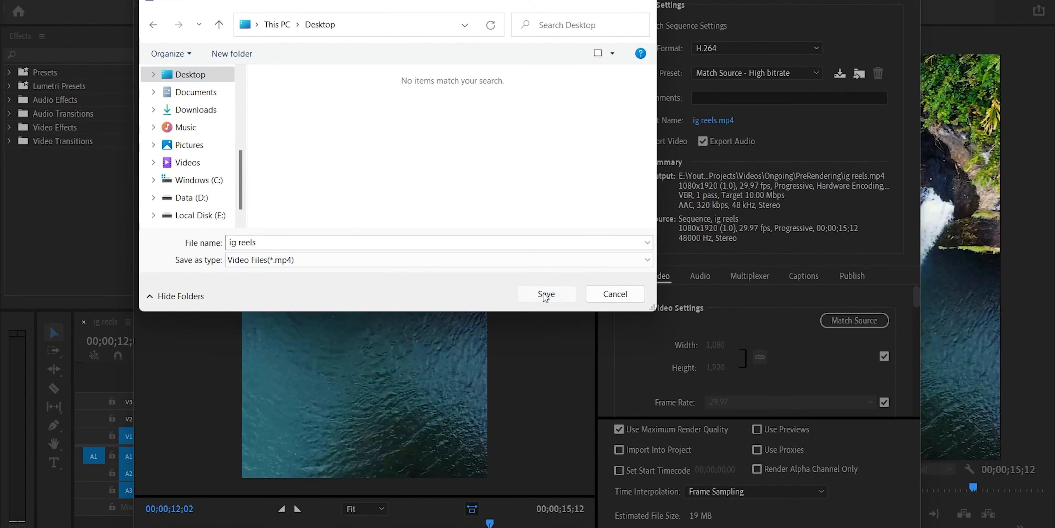
left_click_drag(917, 299, 916, 303)
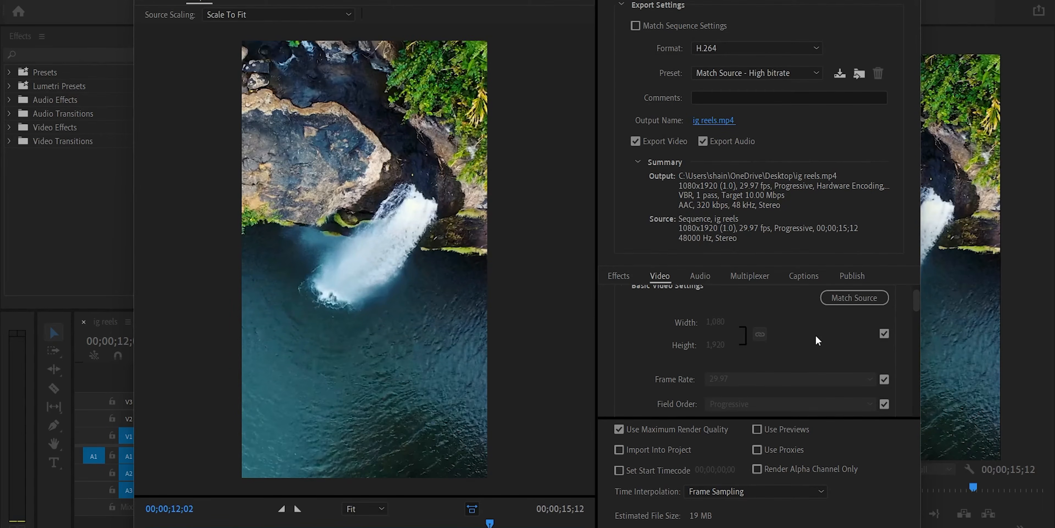
left_click(884, 334)
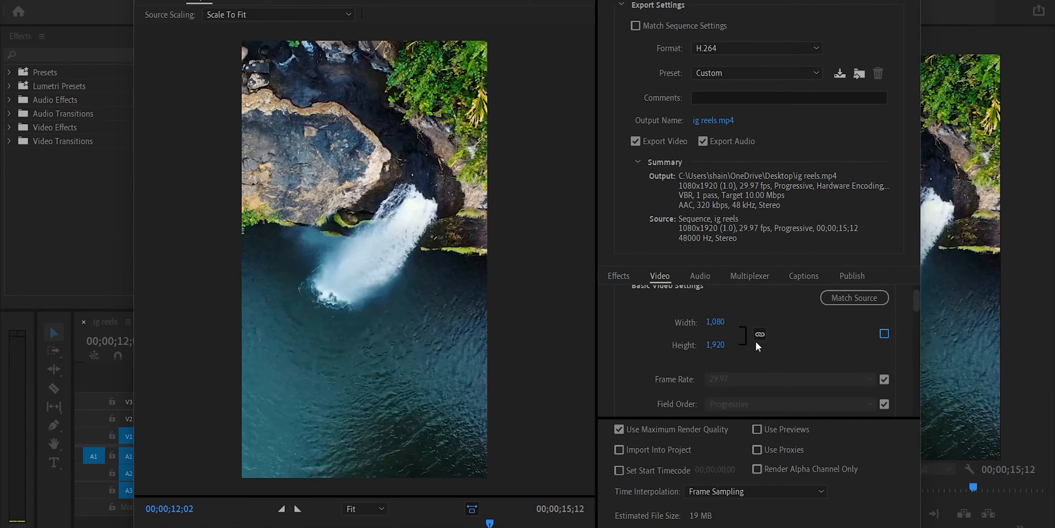
left_click(884, 334)
Enable Render at Maximum Depth for the video export, try the VBR encoding options, and set the bitrate encoding to CBR
left_click_drag(915, 302, 916, 326)
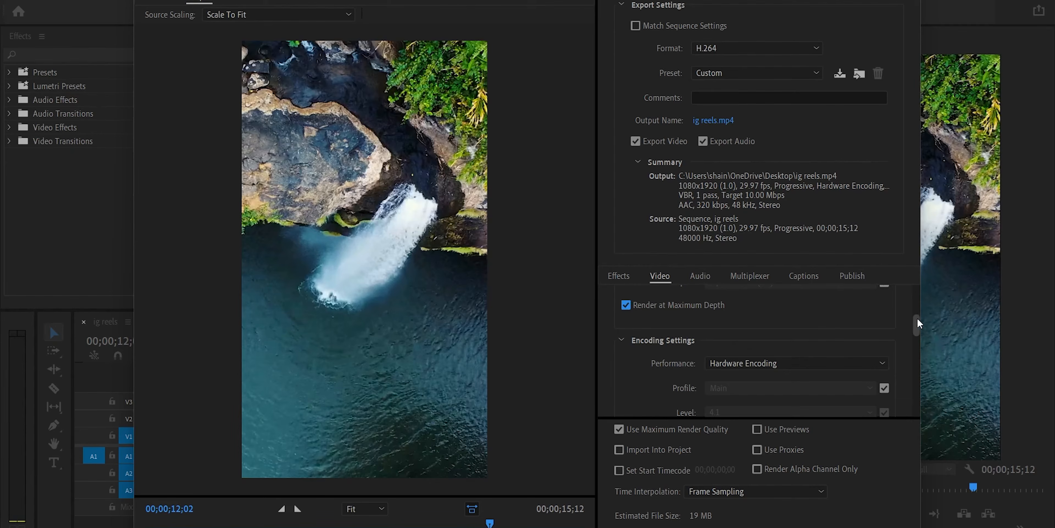
left_click_drag(922, 326, 921, 395)
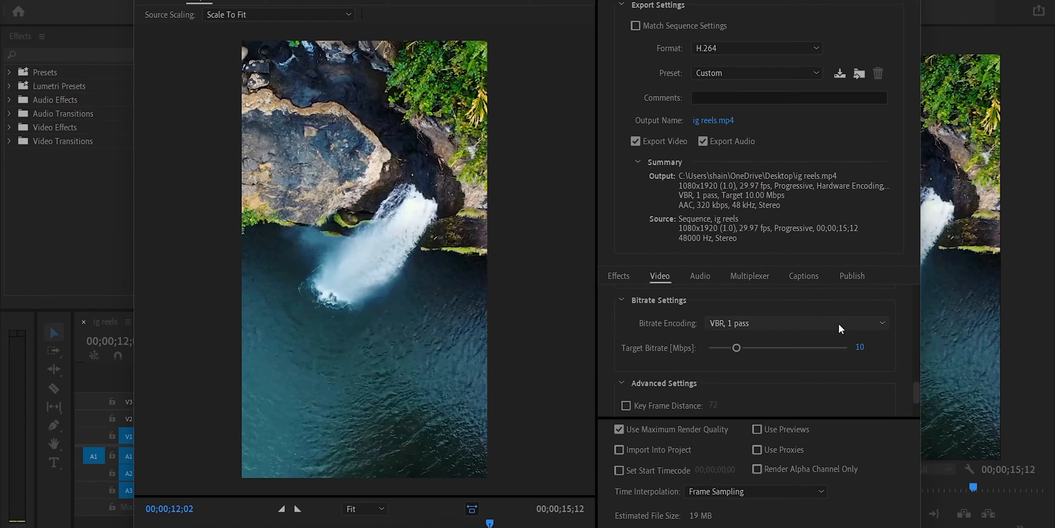
left_click(779, 323)
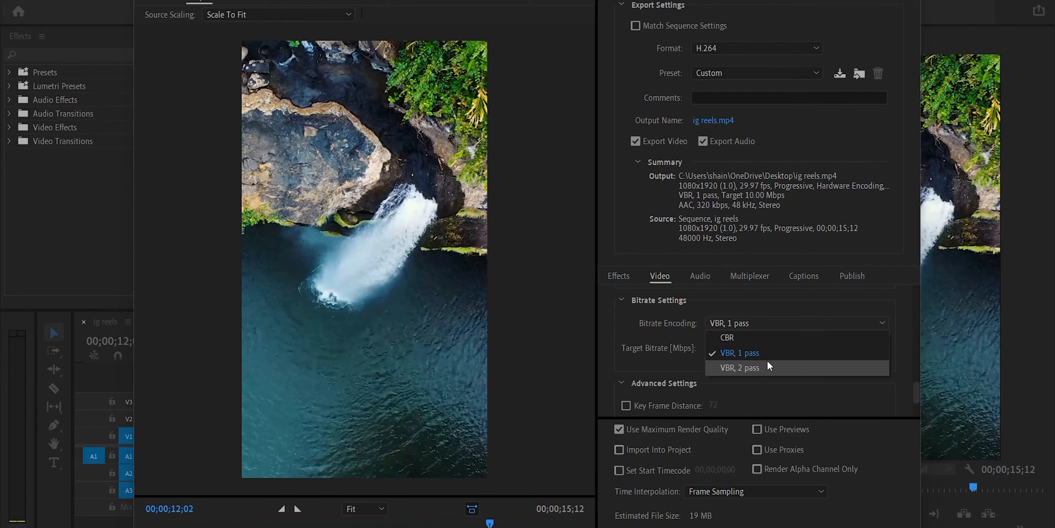
left_click(755, 356)
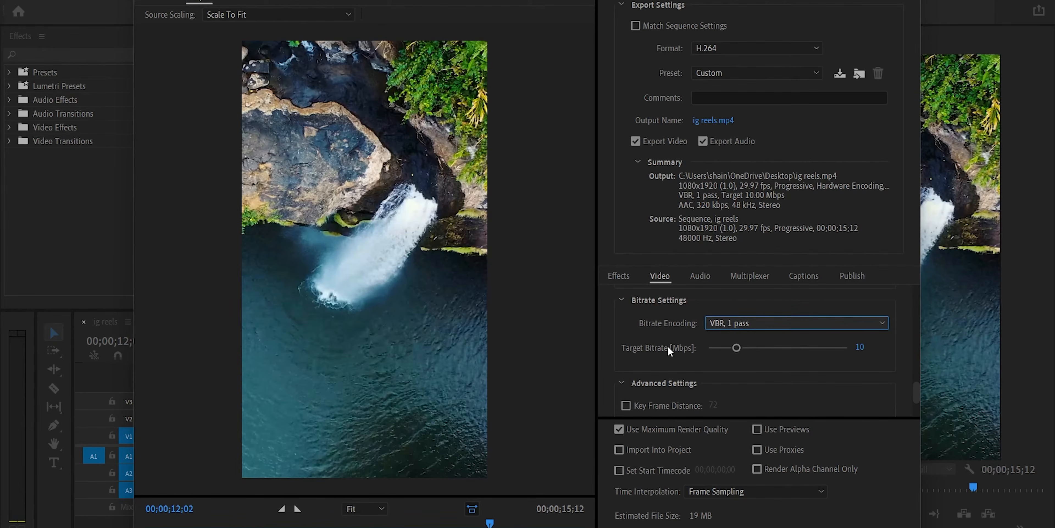
left_click(736, 326)
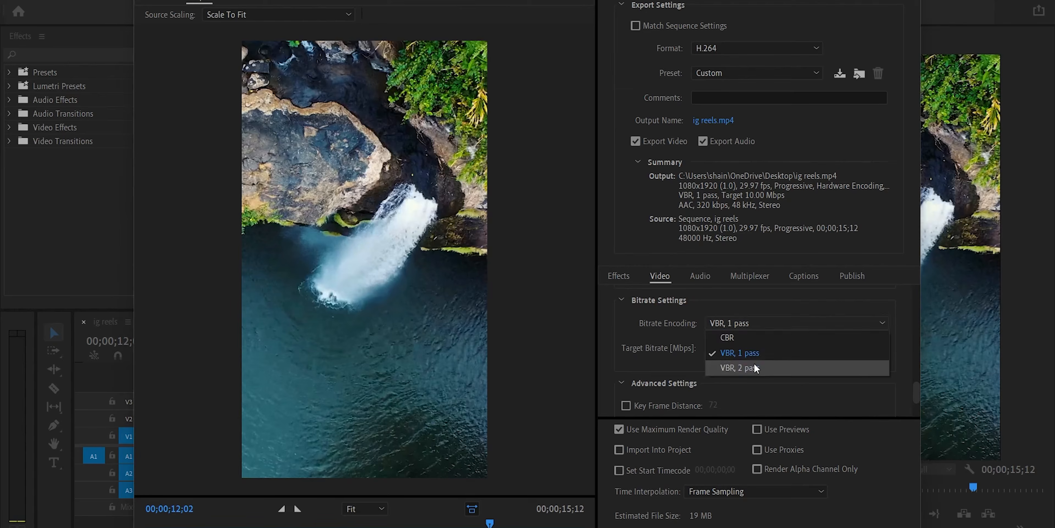
left_click(754, 368)
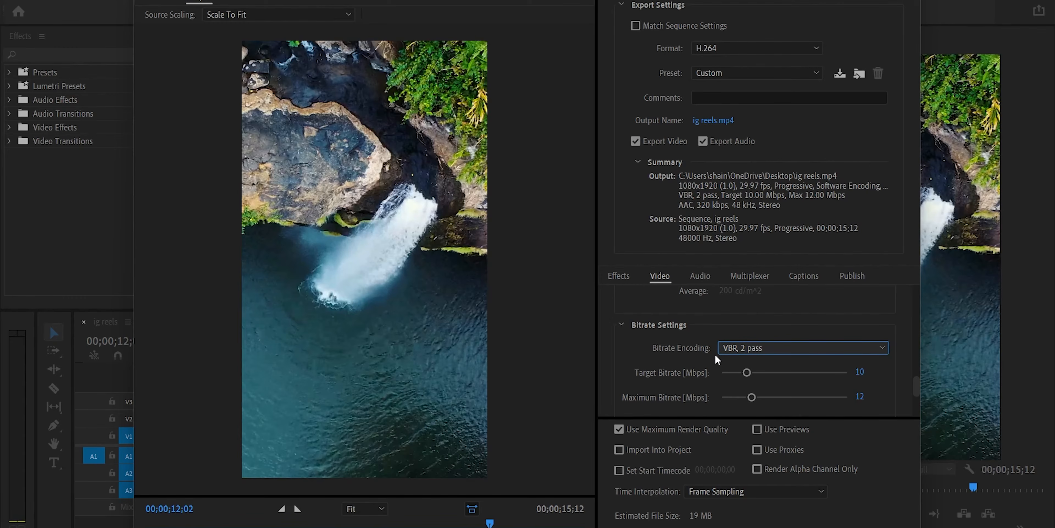
left_click(724, 350)
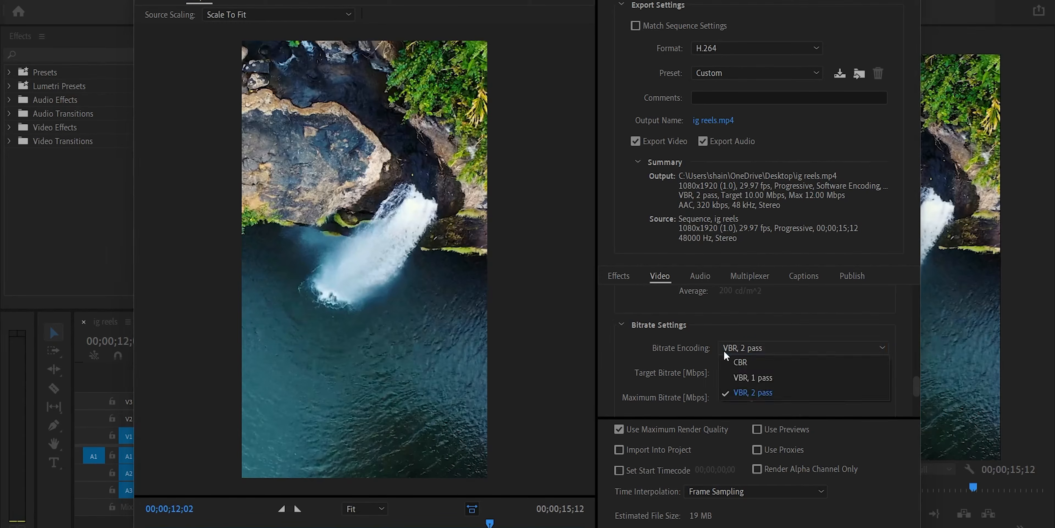
left_click(758, 361)
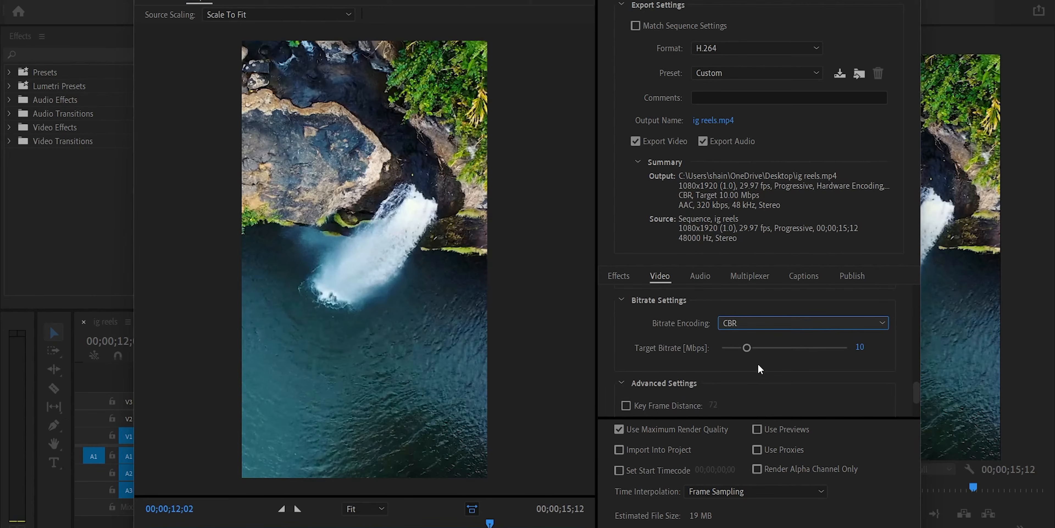
Set the export's target bitrate to 15 Mbps
left_click(846, 347)
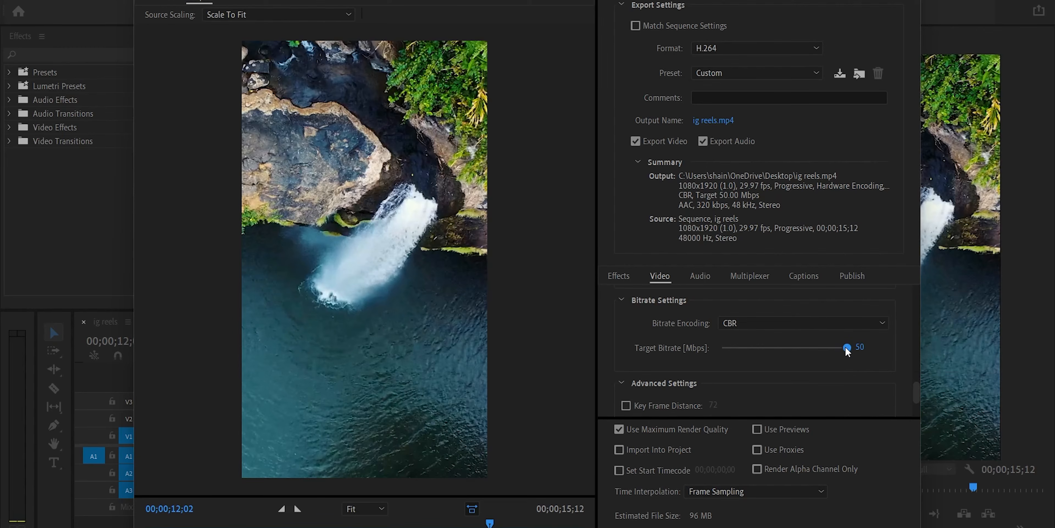
left_click_drag(848, 351, 757, 348)
left_click(862, 346)
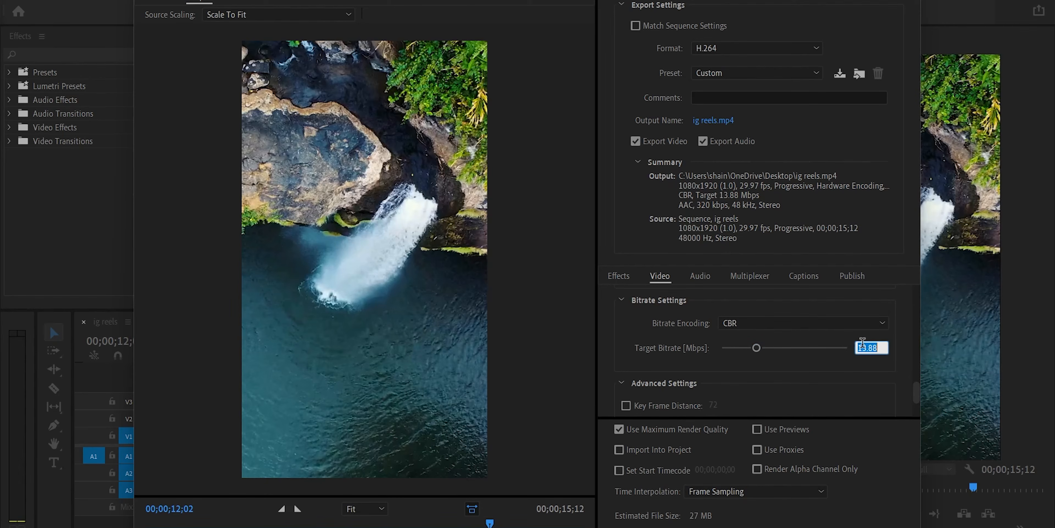
type("15")
key("Return")
Review the audio export settings, and save the current export configuration as a preset named "IG Reels fhd 30fps"
left_click(700, 275)
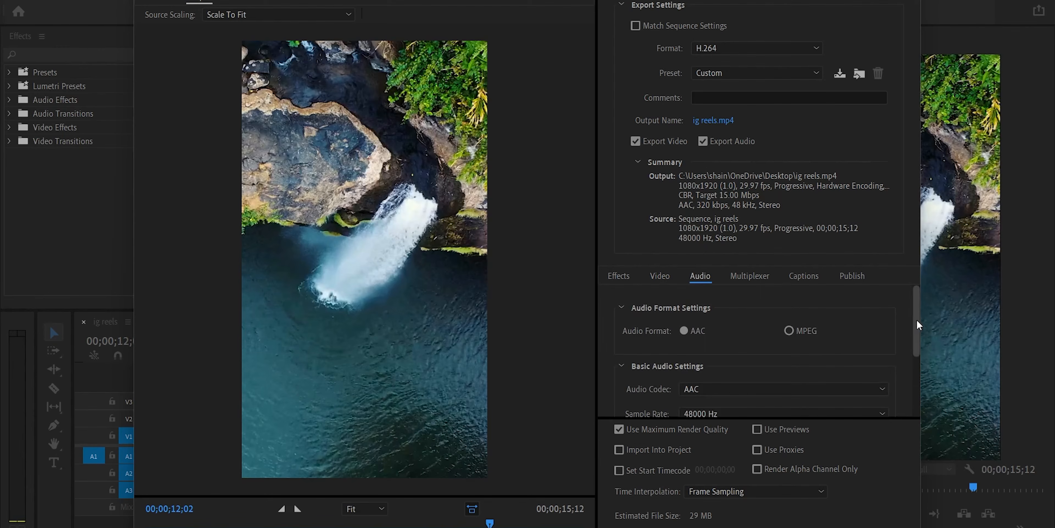
left_click_drag(918, 325, 923, 369)
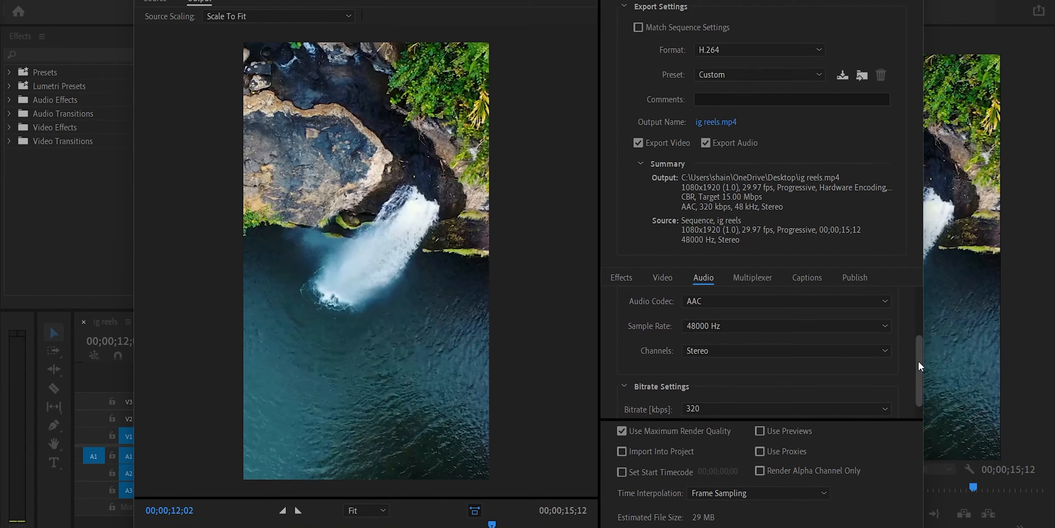
left_click_drag(917, 373, 922, 388)
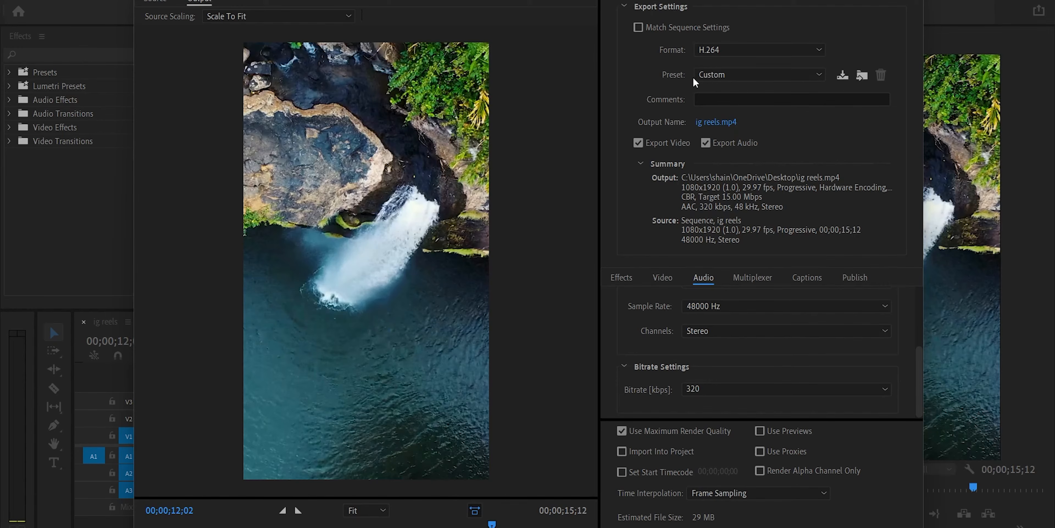
left_click(842, 76)
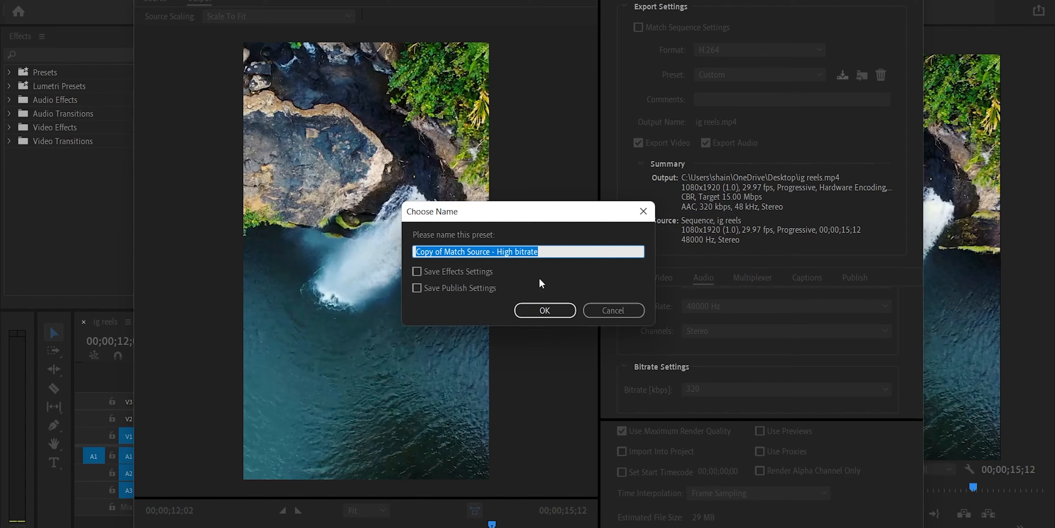
type("IG Reels fhd 30fps")
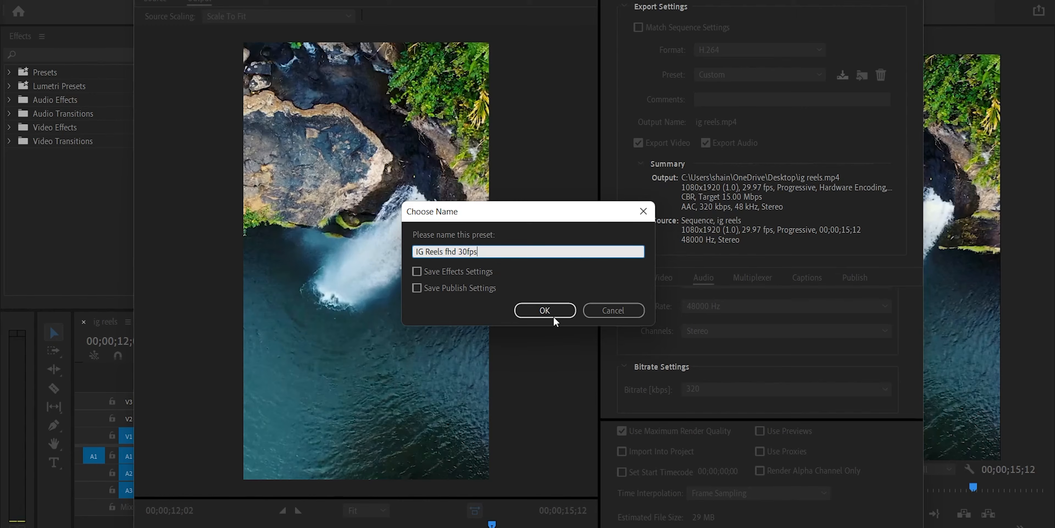
left_click(553, 315)
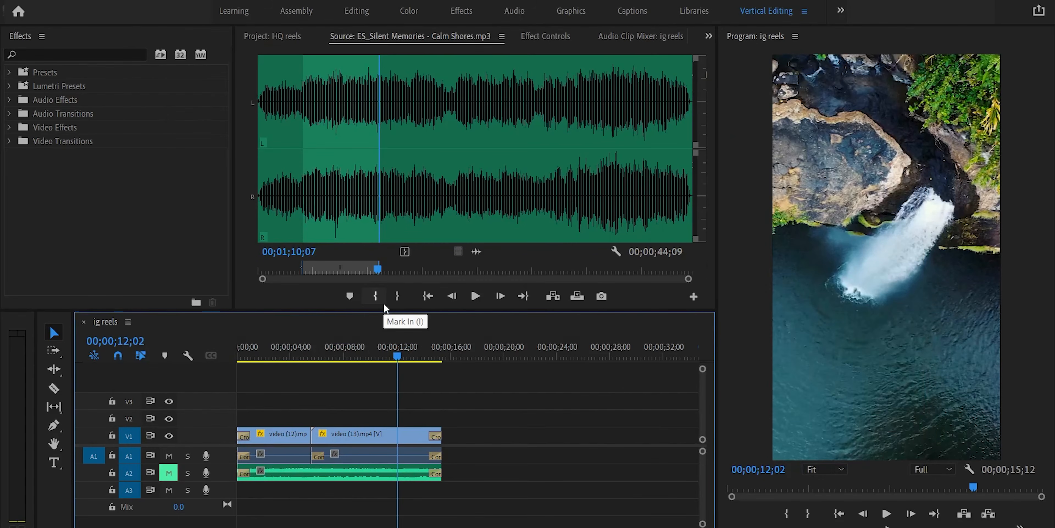
Reopen the sequence's export settings, apply the IG Reels fhd 30fps preset, and look through its video settings
key("ctrl+m")
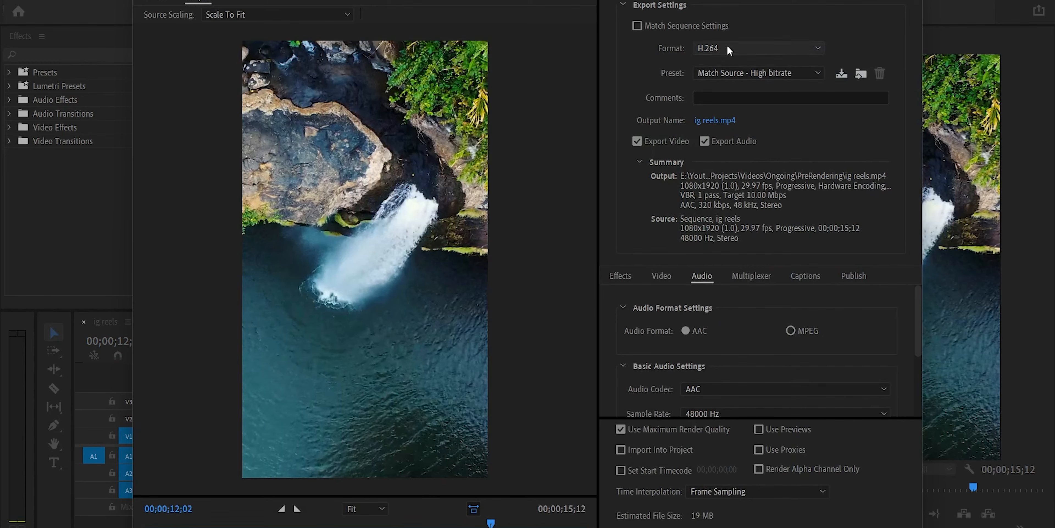
left_click(747, 73)
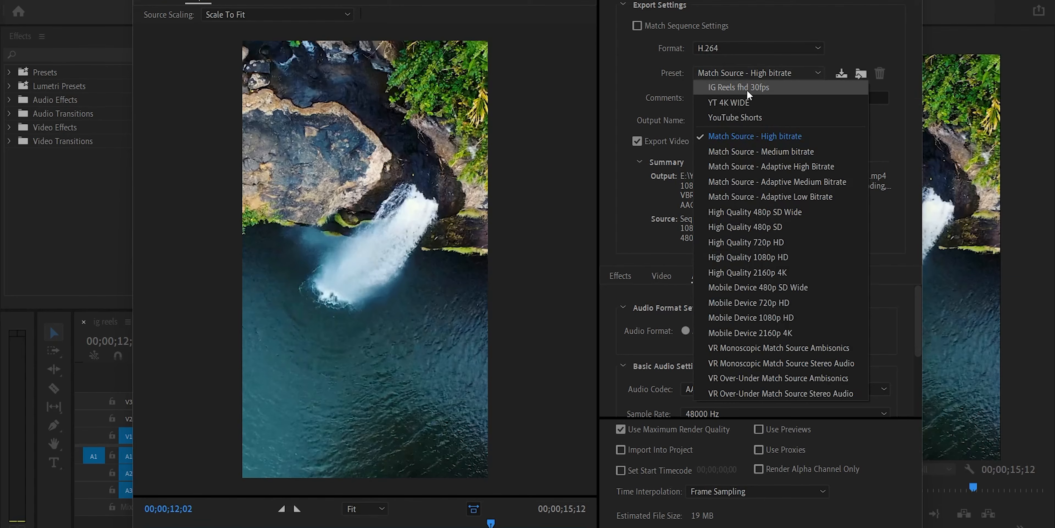
left_click(746, 88)
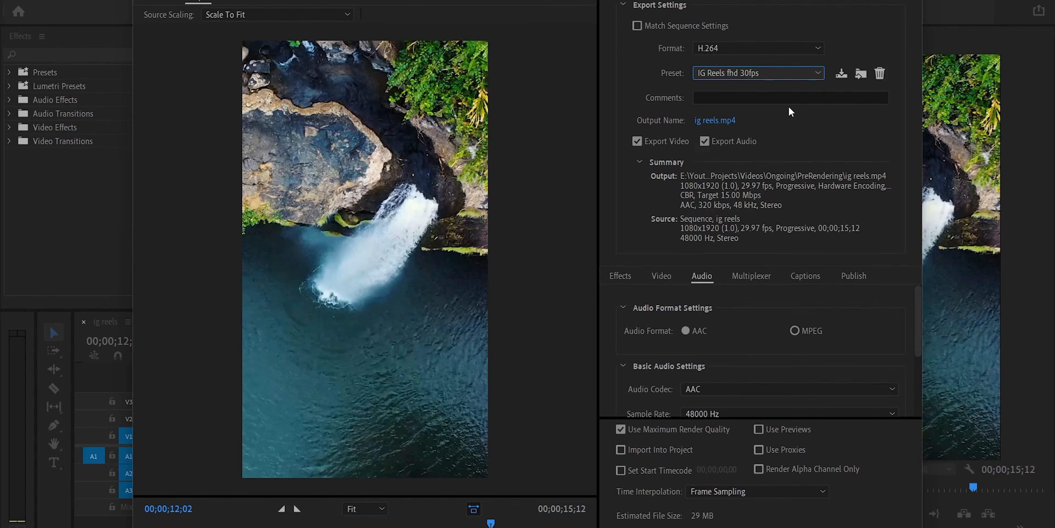
left_click(669, 276)
scroll(796, 336, "down", 5)
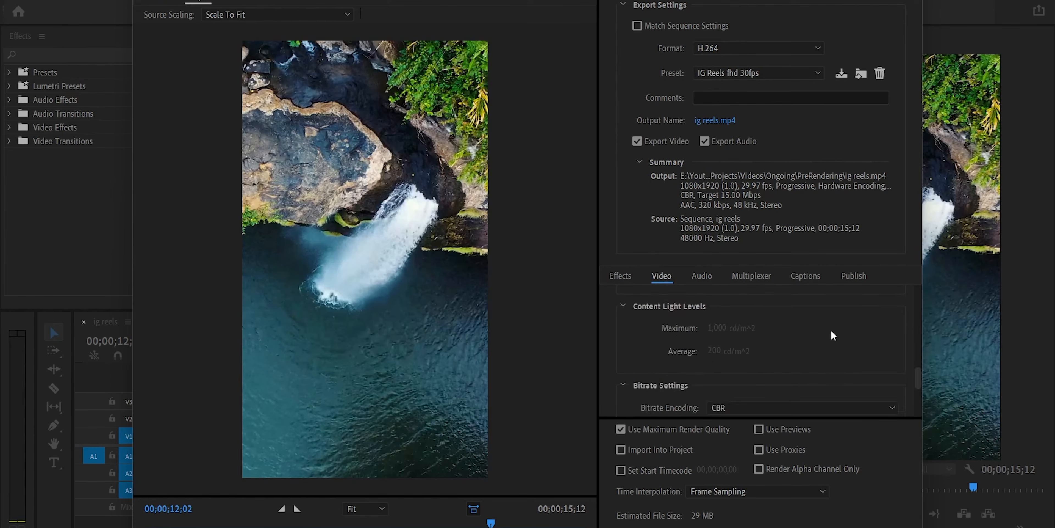
scroll(836, 334, "up", 8)
left_click_drag(918, 301, 922, 415)
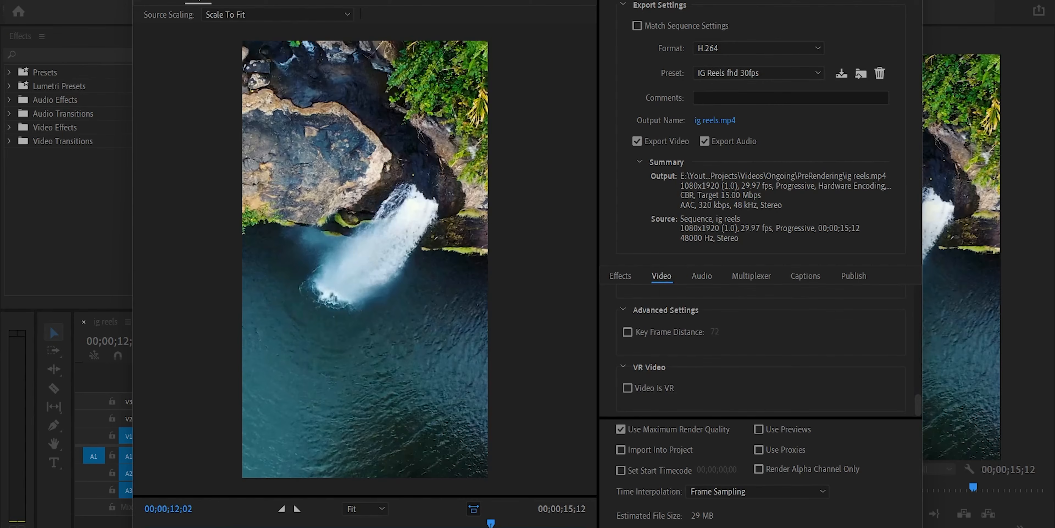
Set the output location to the Desktop with the file name ig reels, and export the video
left_click(717, 120)
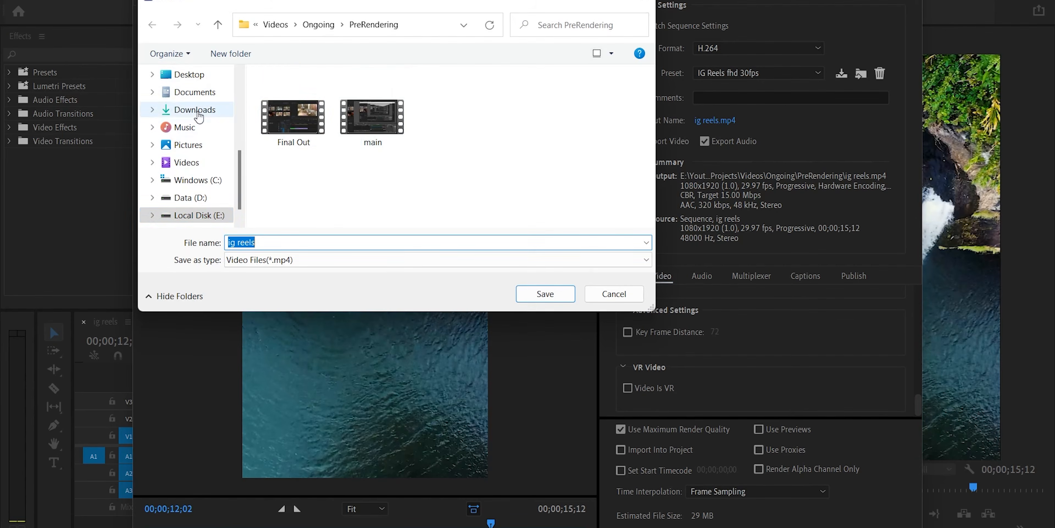
left_click(188, 75)
left_click(545, 294)
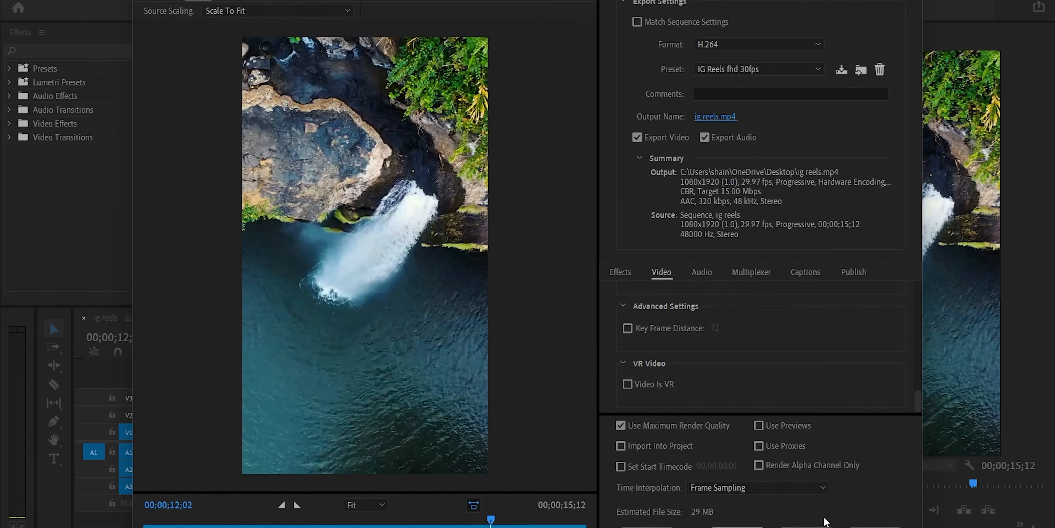
left_click(818, 509)
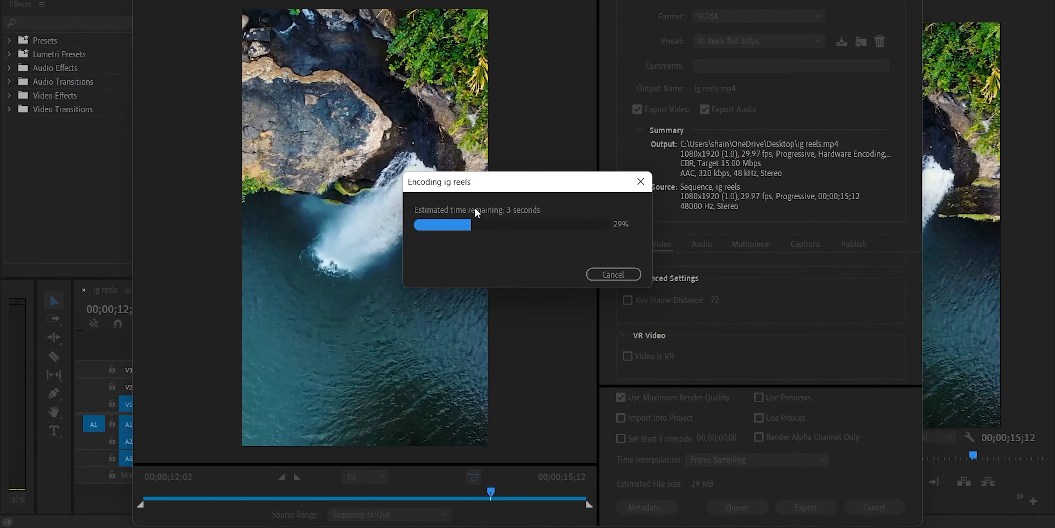